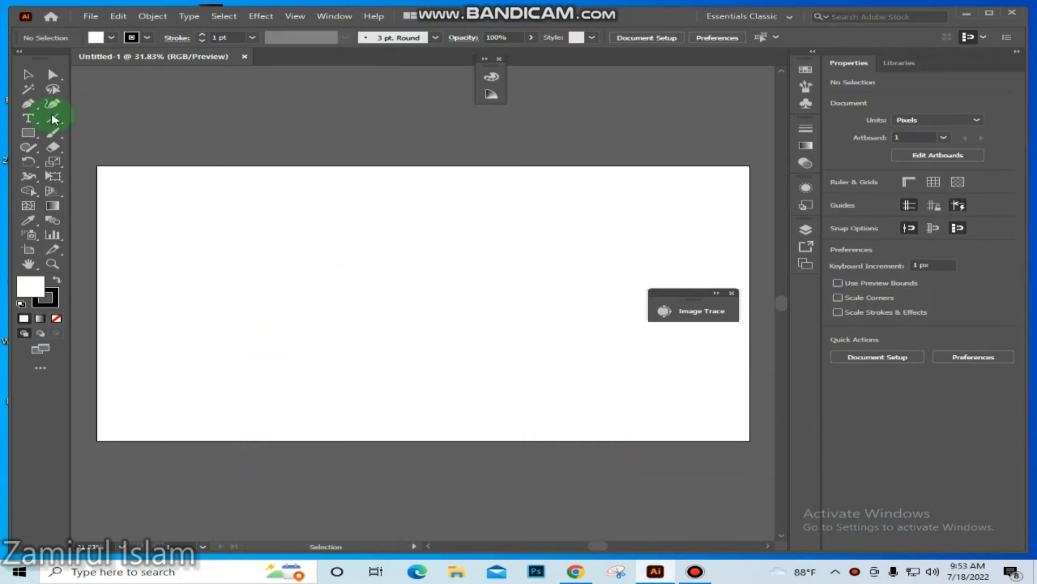
Add the letter "B" as point text in the left half of the artboard with the Type tool
click(33, 119)
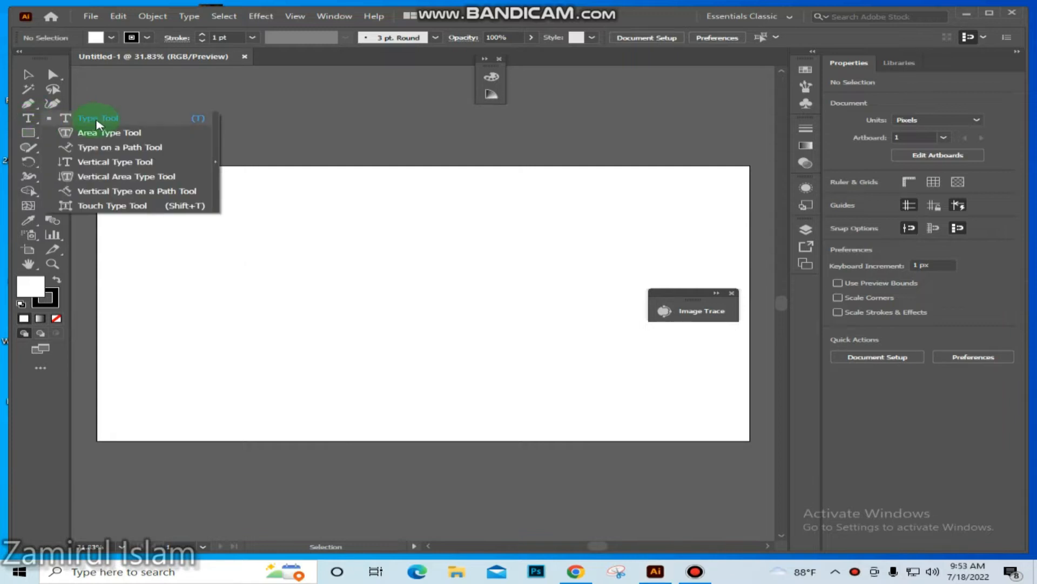
click(97, 123)
click(27, 118)
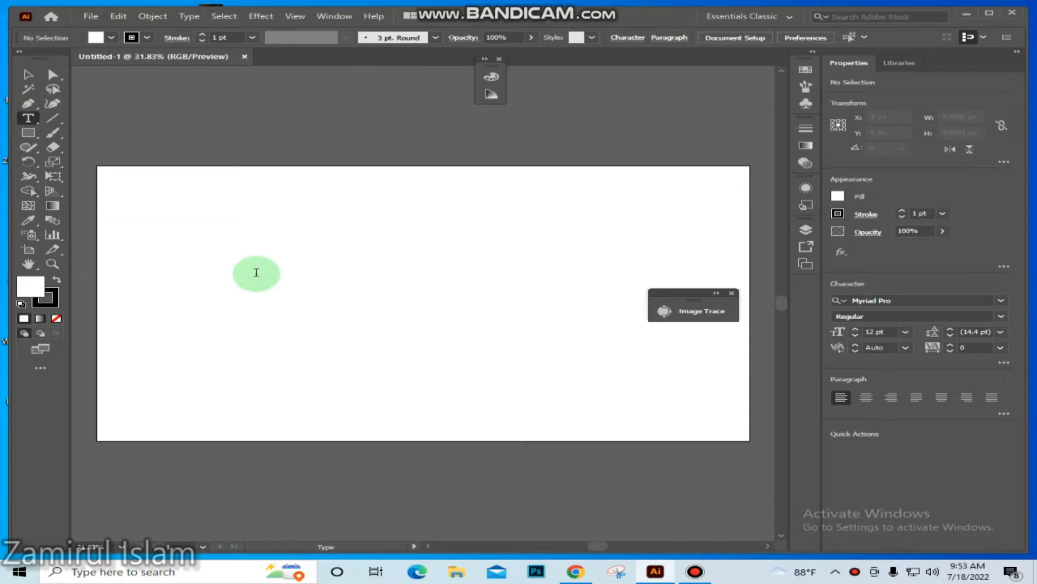
click(256, 272)
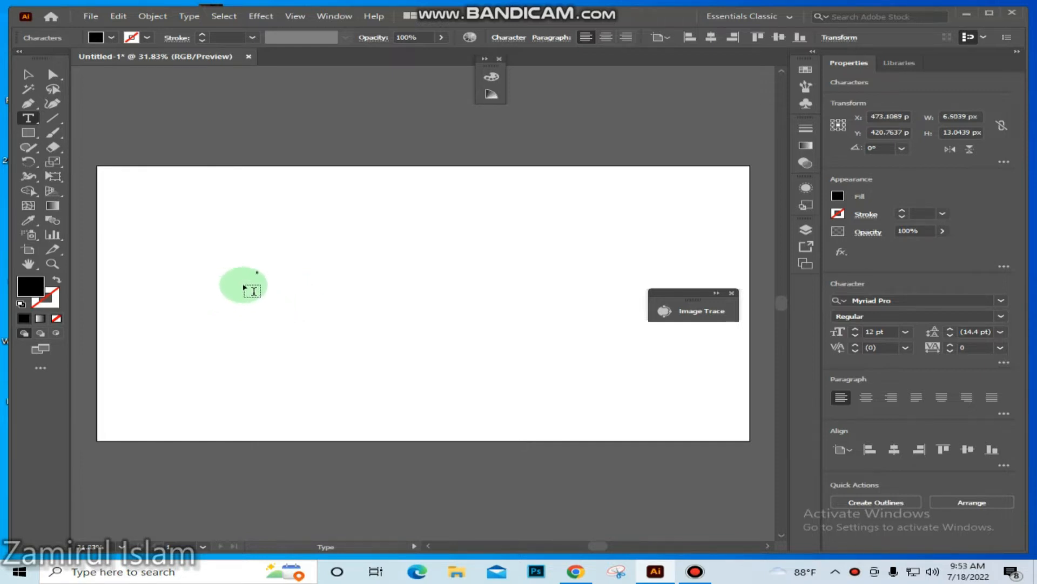
Enlarge the letter B to a font size of about 783 pt
key(ctrl)
drag(264, 278, 571, 467)
click(290, 299)
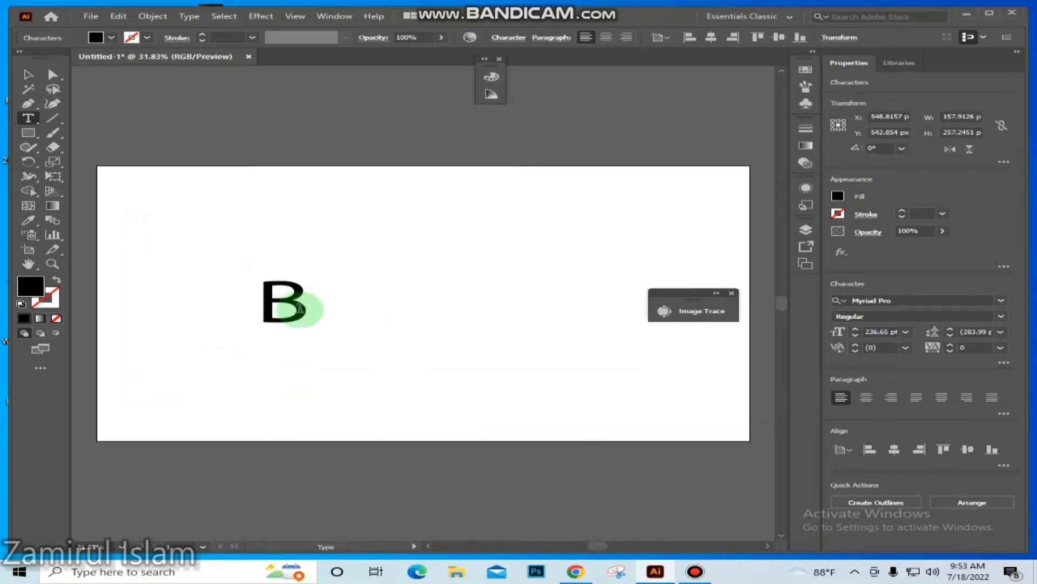
drag(306, 308, 243, 308)
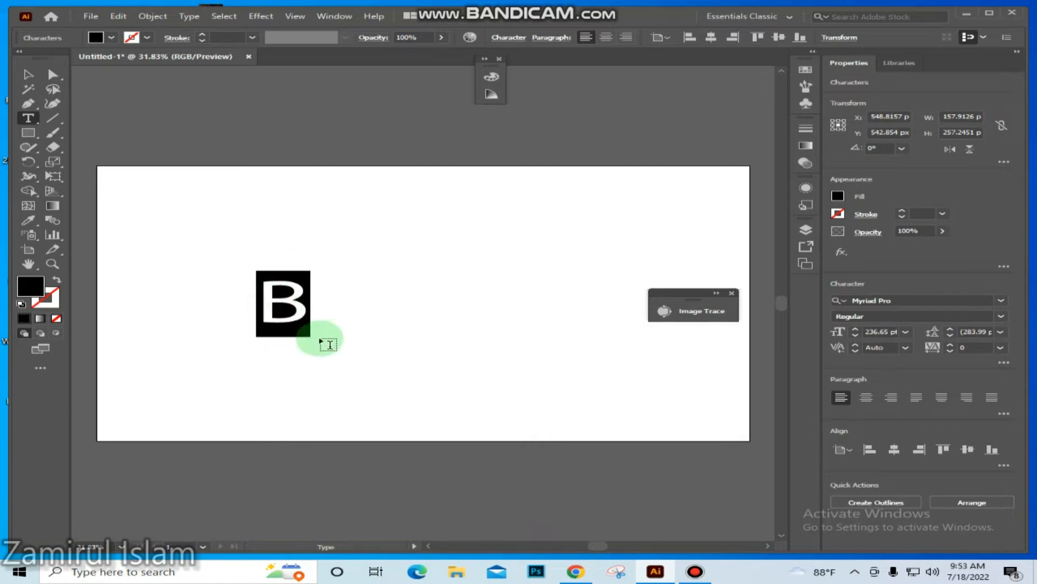
key(Escape)
drag(310, 337, 507, 488)
click(406, 343)
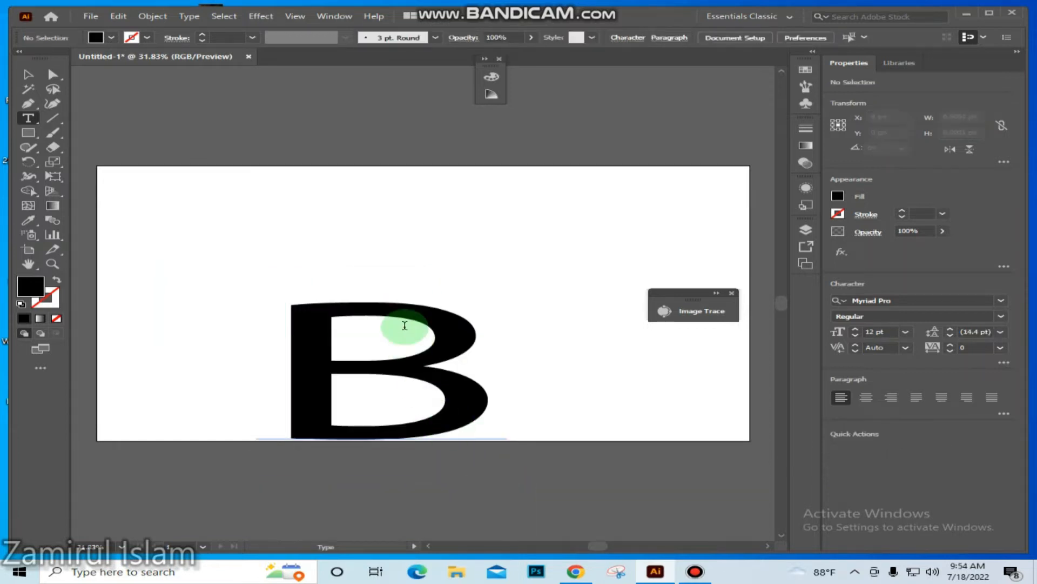
Move the B up to the middle of the artboard's height and narrow its text box to about 673 px
click(30, 75)
drag(451, 347, 464, 278)
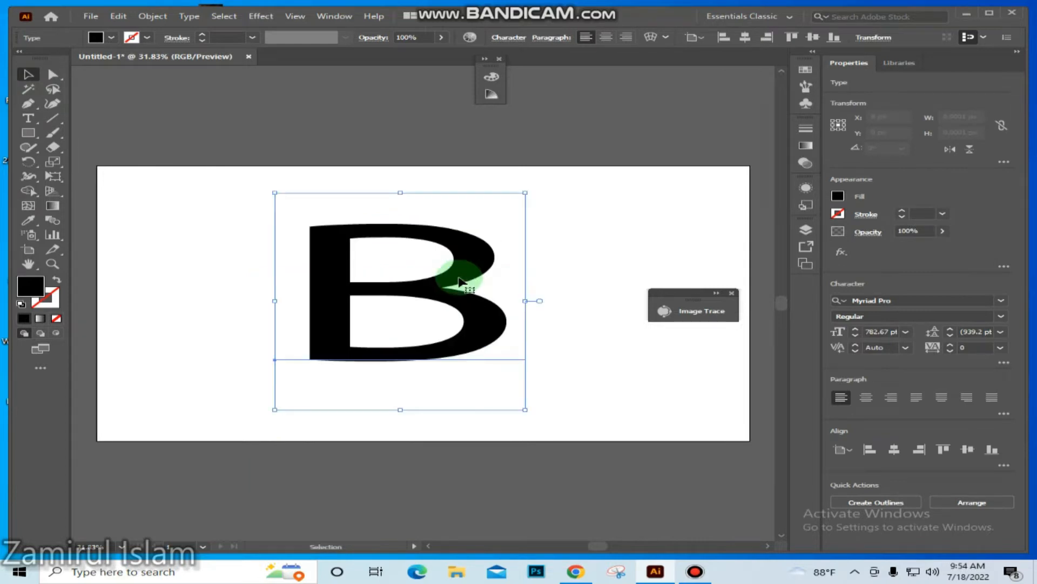
drag(525, 301, 504, 301)
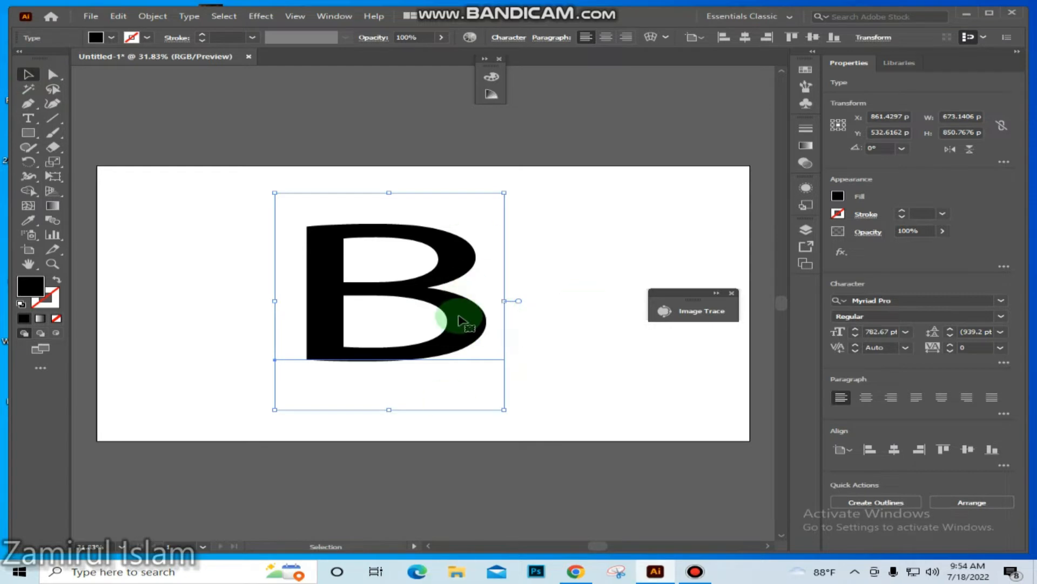
click(542, 303)
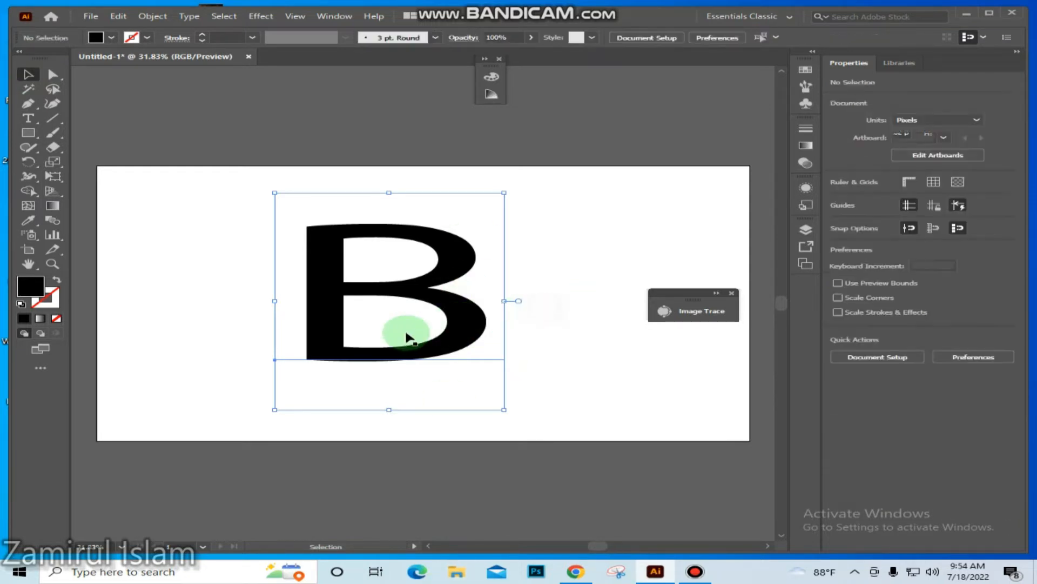
click(435, 306)
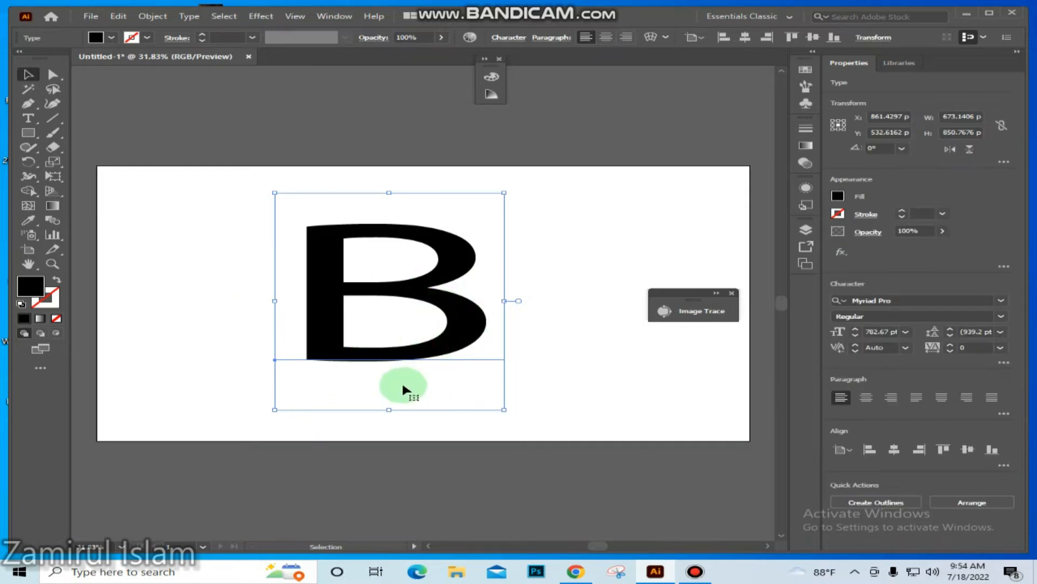
Convert the B text to outlines and remove its fill
right_click(410, 290)
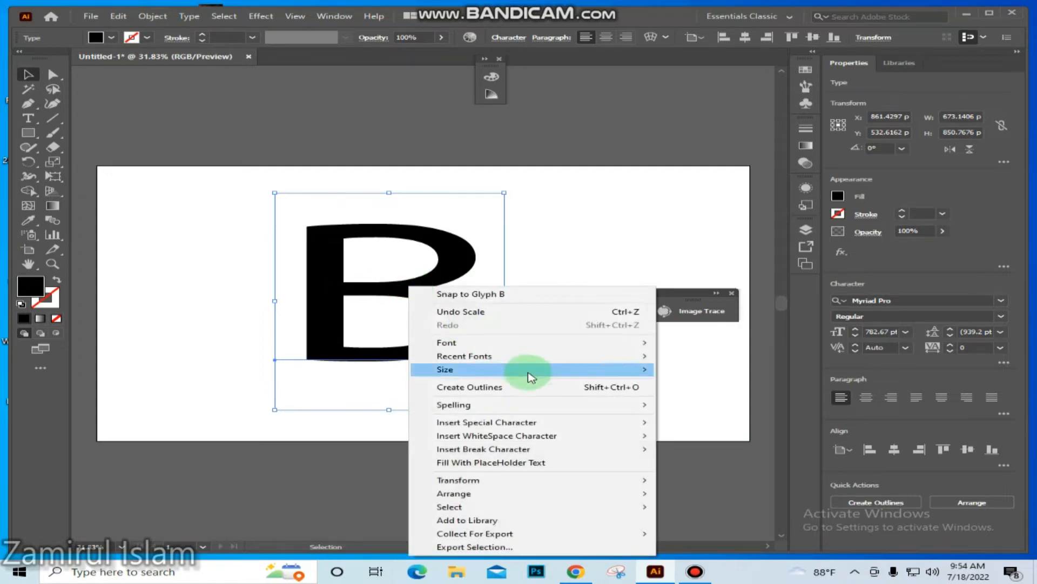
click(481, 388)
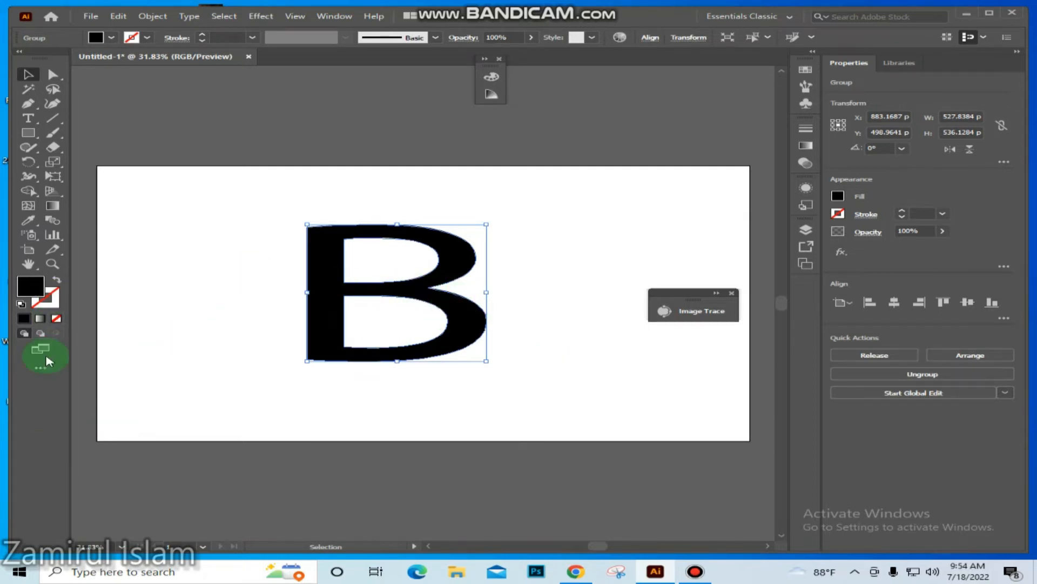
click(57, 320)
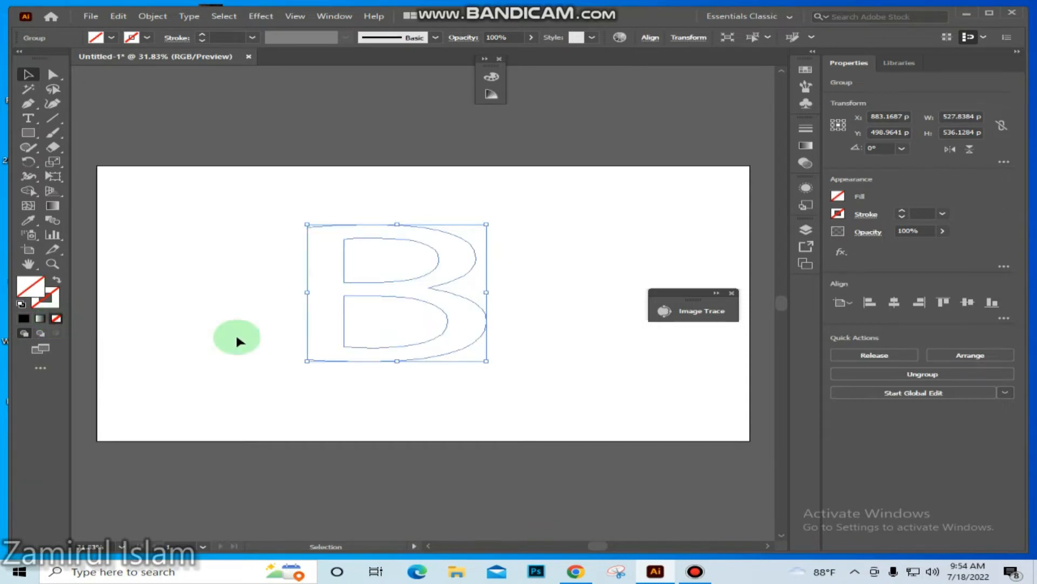
click(542, 289)
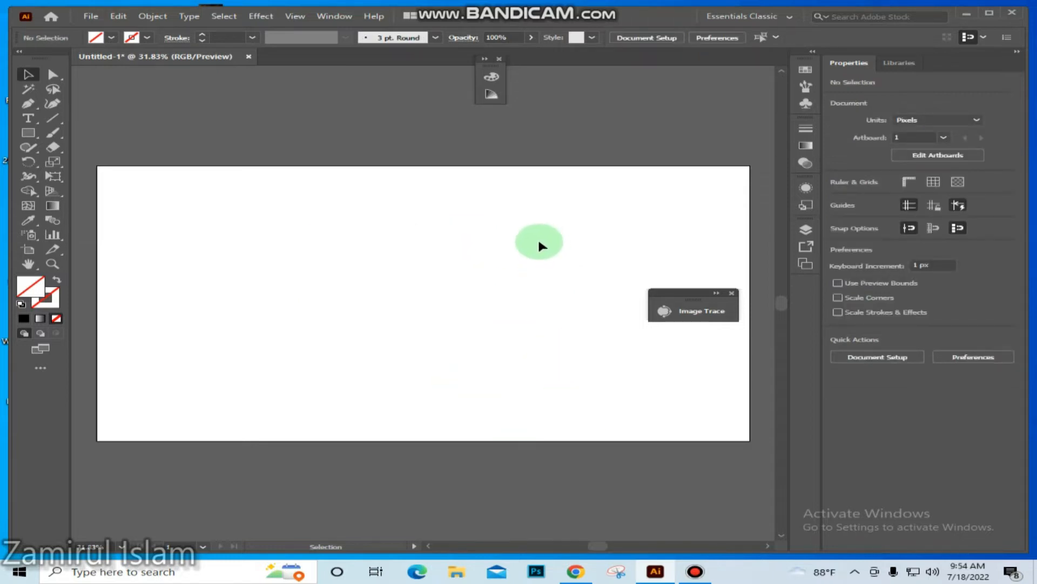
Give the outlined B a black stroke with a weight of 2 pt
drag(524, 228, 321, 355)
drag(506, 226, 352, 389)
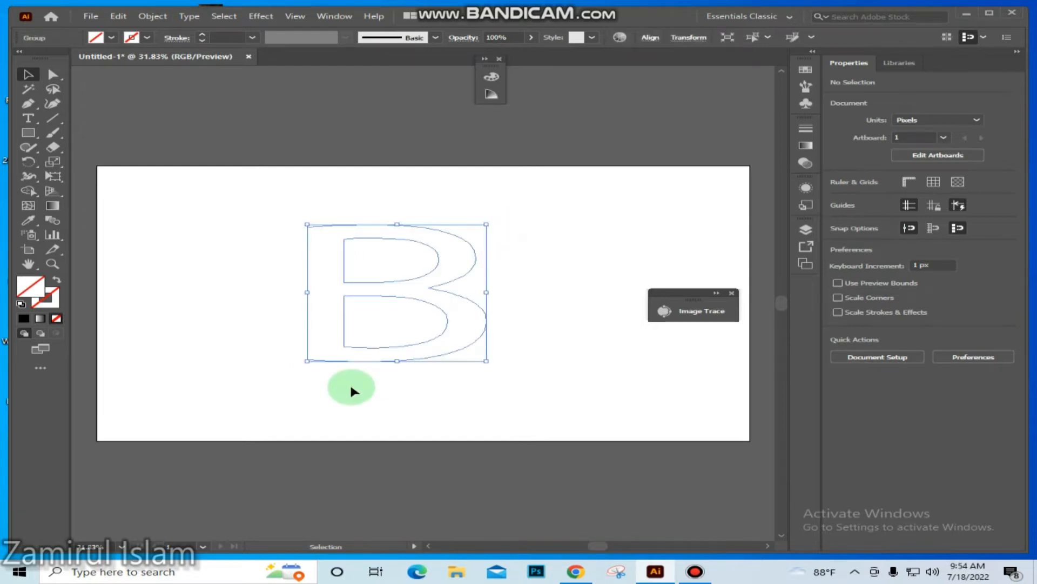
click(147, 37)
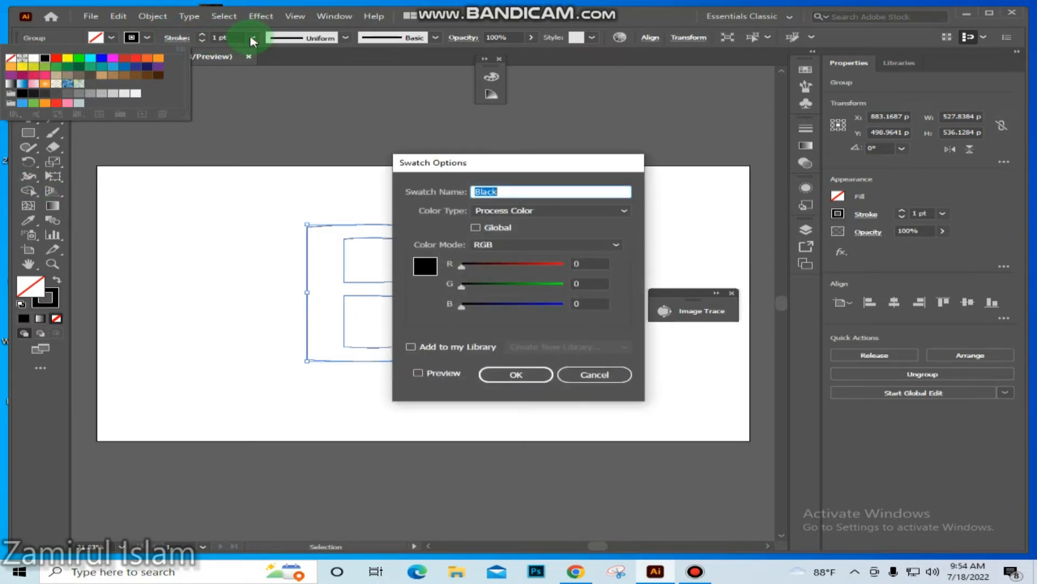
click(594, 374)
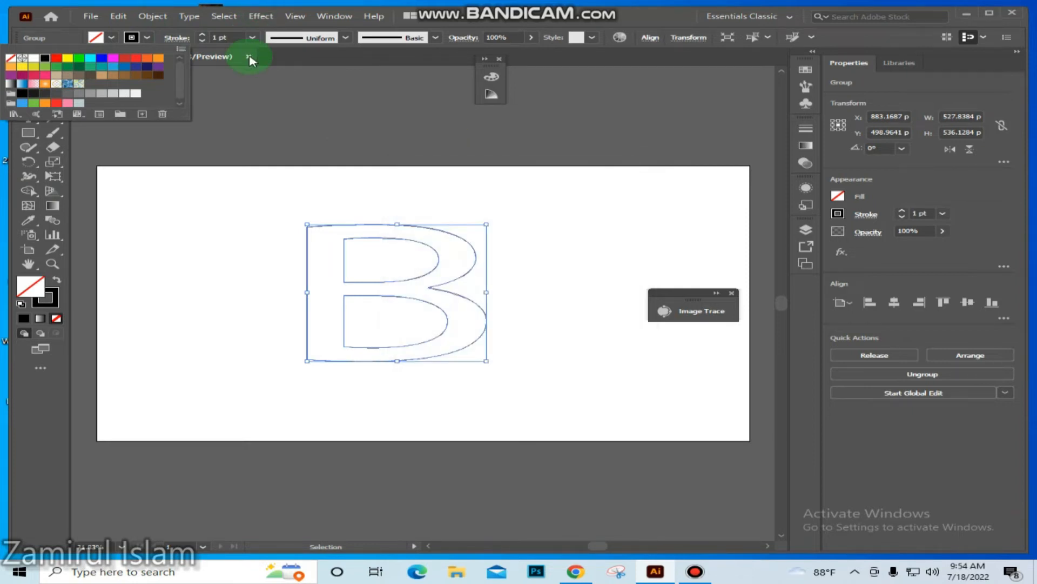
click(251, 39)
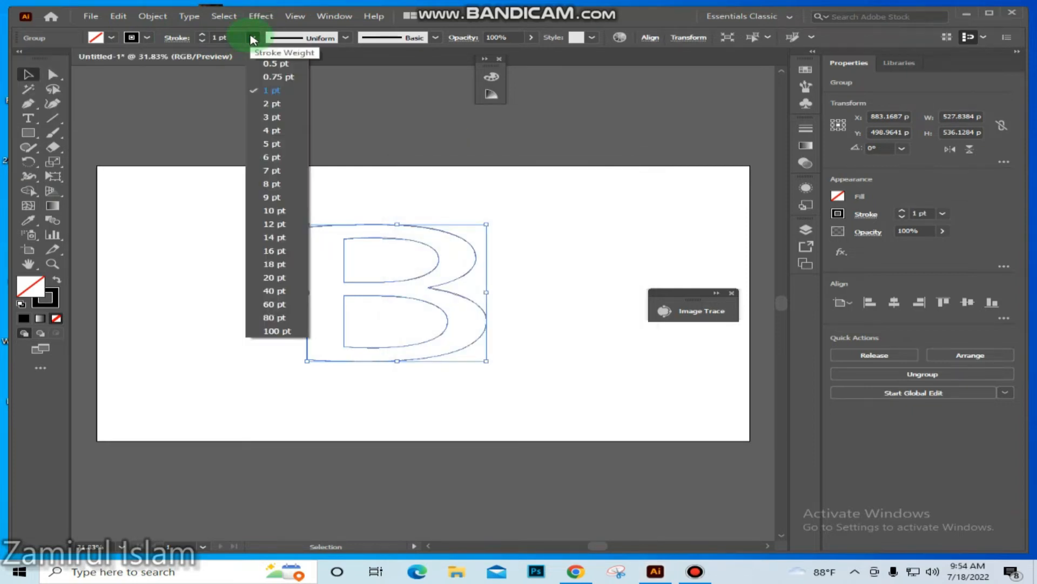
click(270, 109)
click(556, 316)
Ungroup the outlined B and select its compound path
drag(532, 210, 518, 302)
drag(535, 225, 426, 345)
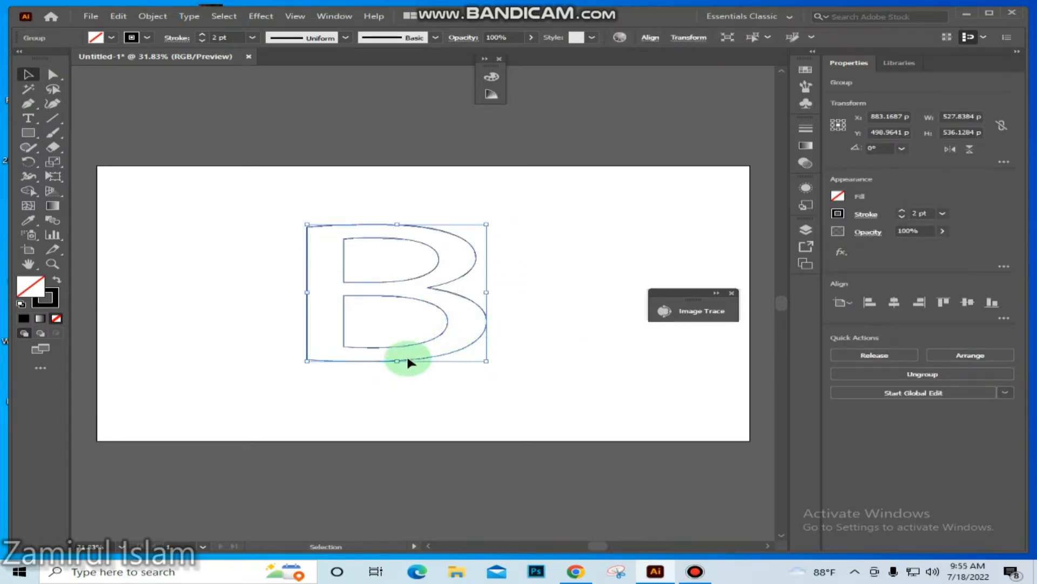
right_click(427, 293)
right_click(403, 291)
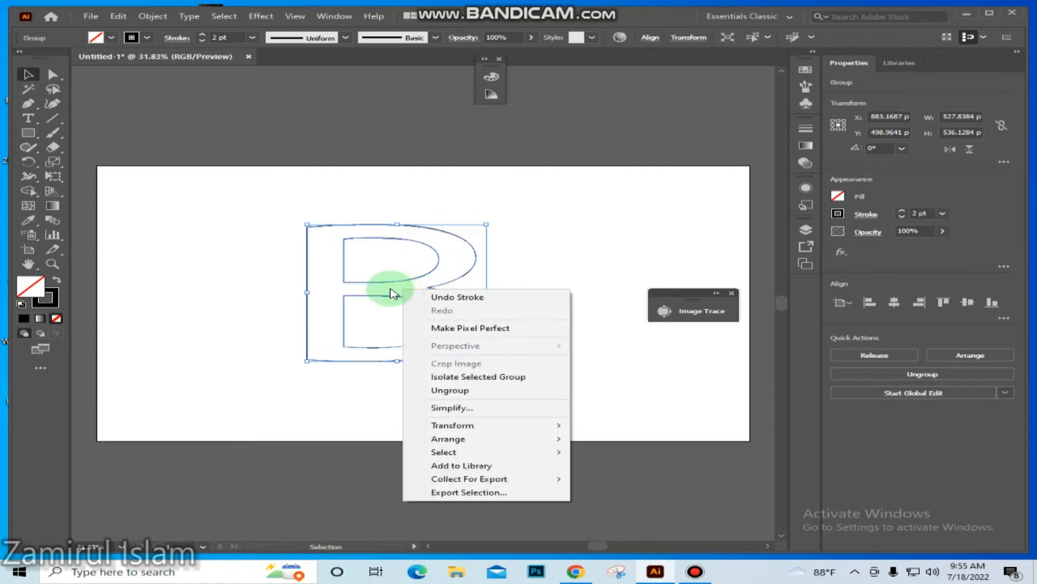
click(449, 391)
click(512, 371)
drag(352, 401, 435, 320)
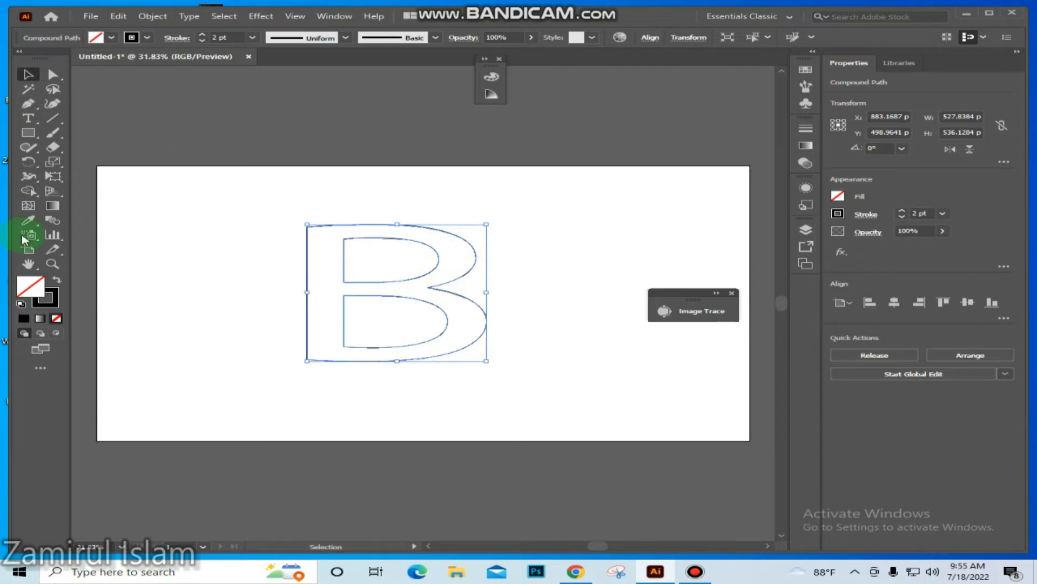
Merge both inner counters of the B into the letter body with the Shape Builder tool
click(27, 193)
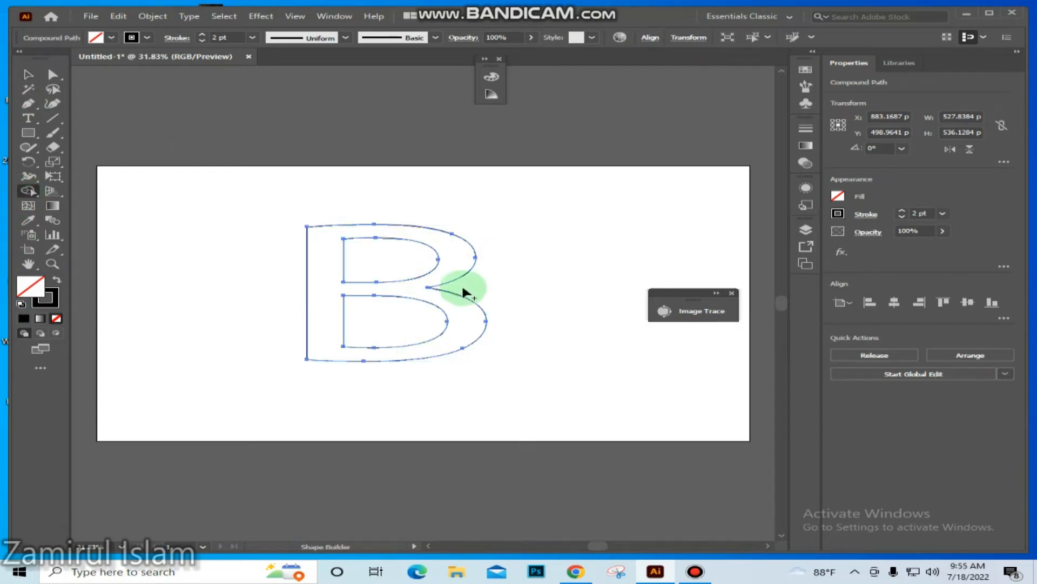
mouse_move(348, 290)
mouse_down()
mouse_move(329, 265)
mouse_move(440, 268)
mouse_up()
mouse_move(329, 323)
mouse_down()
mouse_move(444, 331)
mouse_move(450, 320)
mouse_up()
Move the merged B silhouette right and slightly down, to about X 1147 px and Y 528 px
click(28, 75)
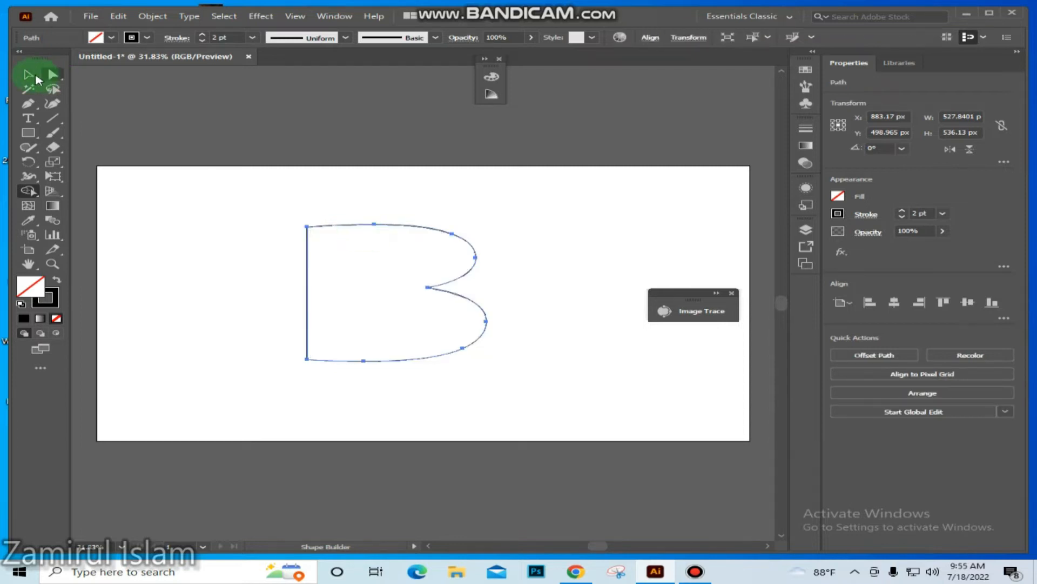
click(406, 299)
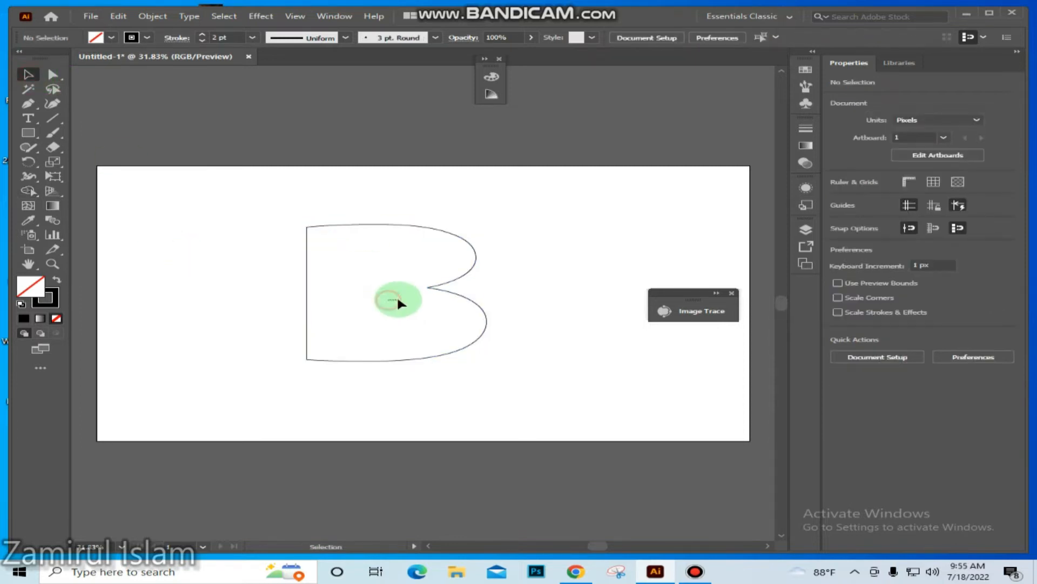
drag(439, 292, 529, 298)
click(617, 212)
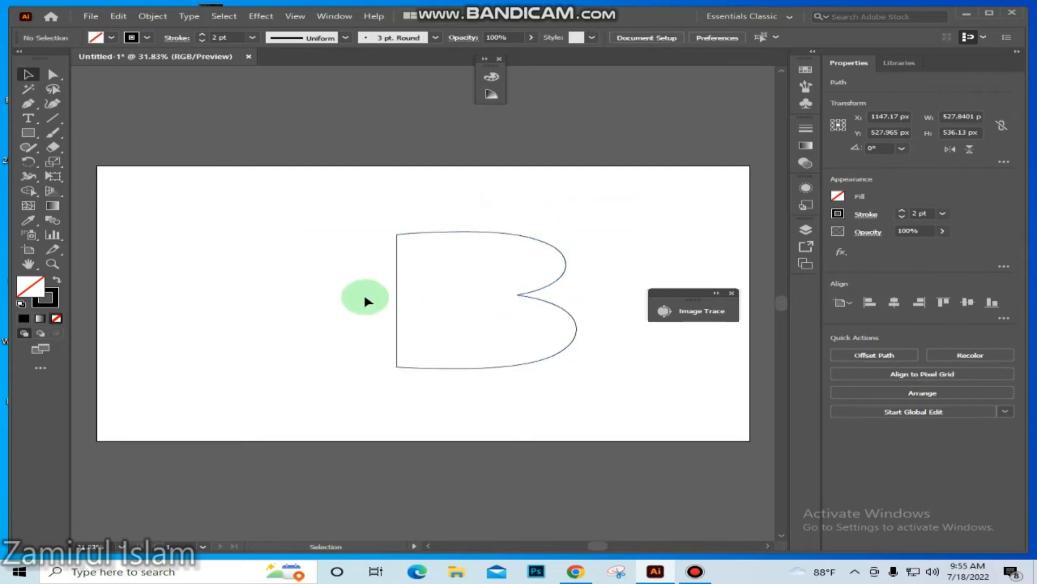
Draw a circle about 119 px in diameter near the artboard's upper-left corner
click(28, 133)
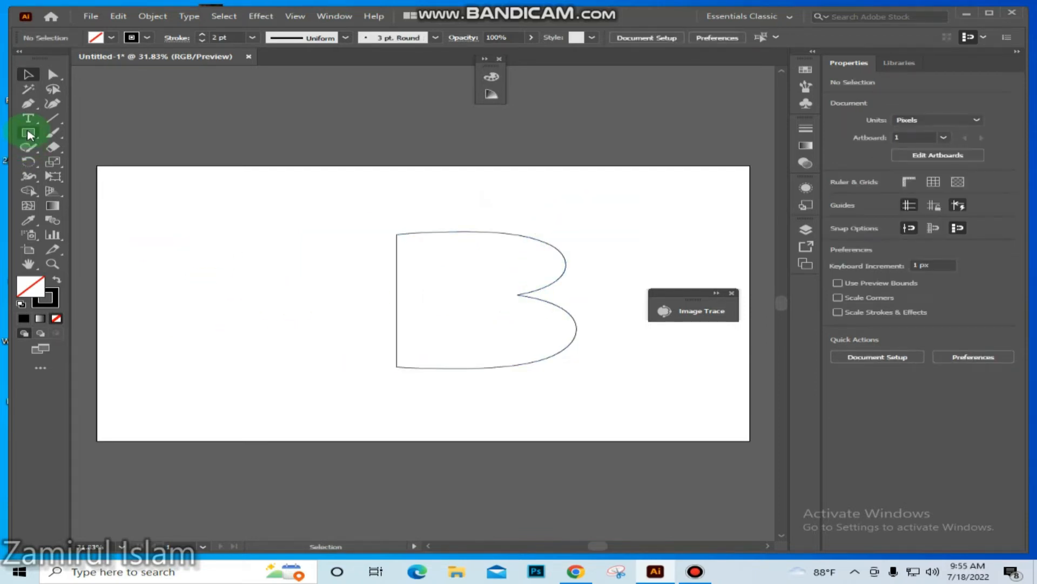
drag(28, 133, 59, 160)
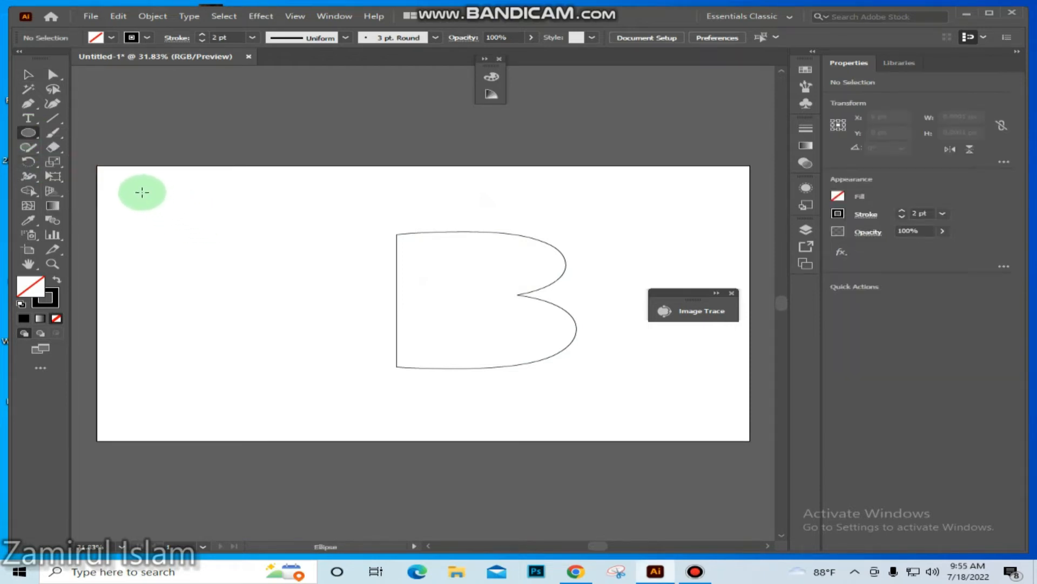
drag(142, 192, 184, 222)
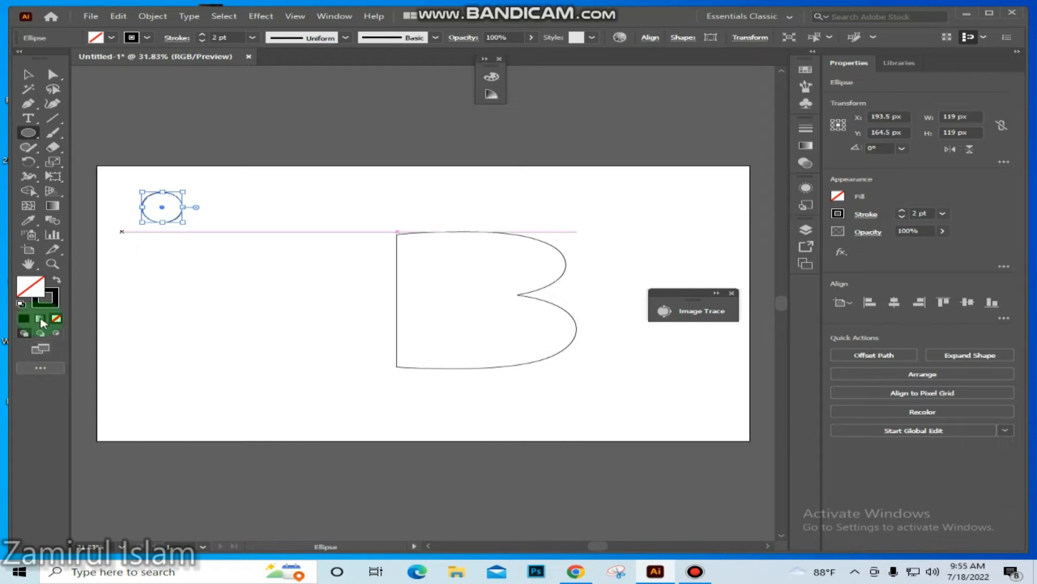
Fill the circle with a linear gradient from white to orange
click(40, 320)
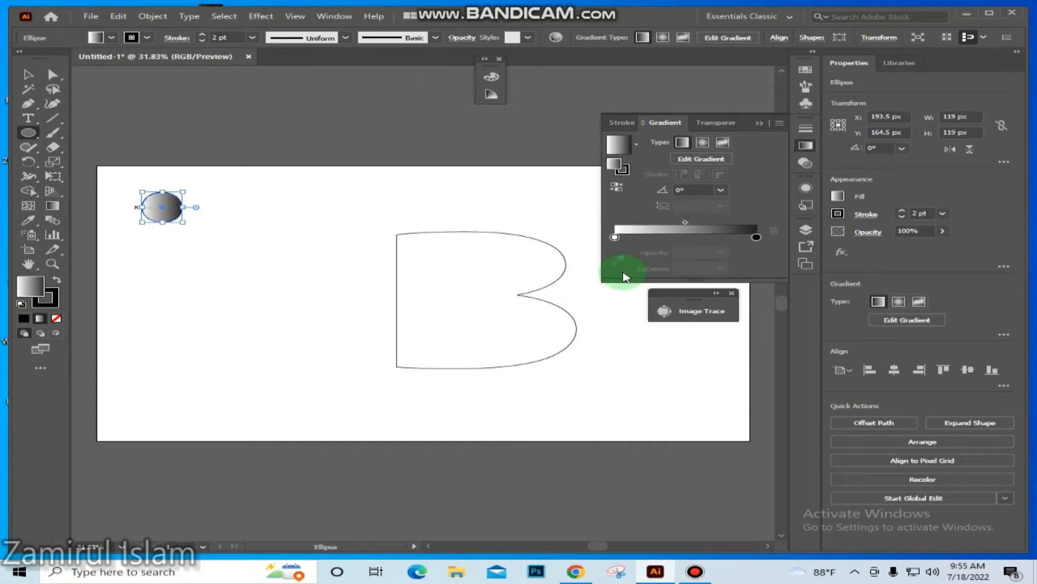
double_click(757, 238)
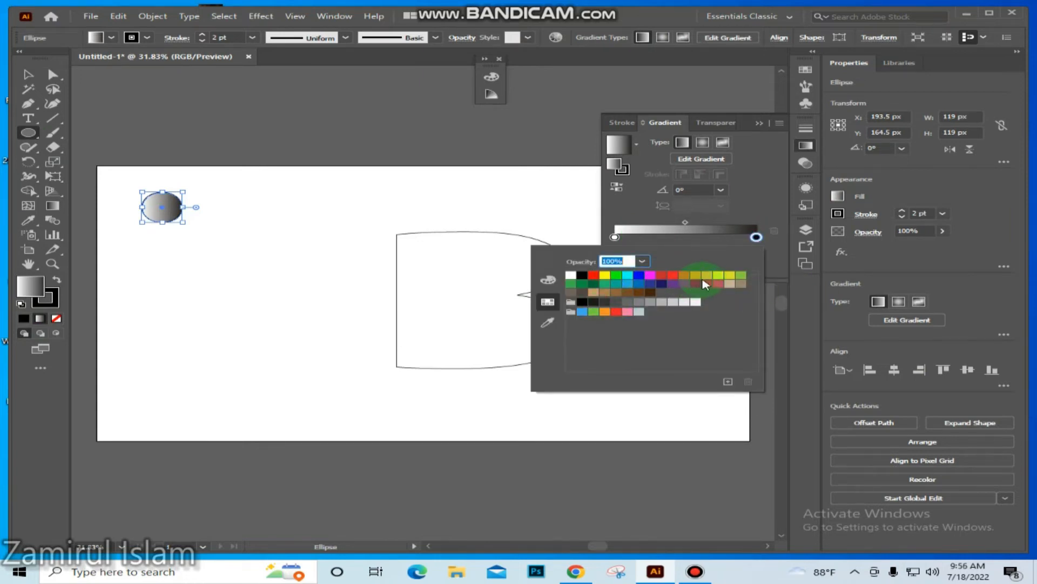
click(696, 277)
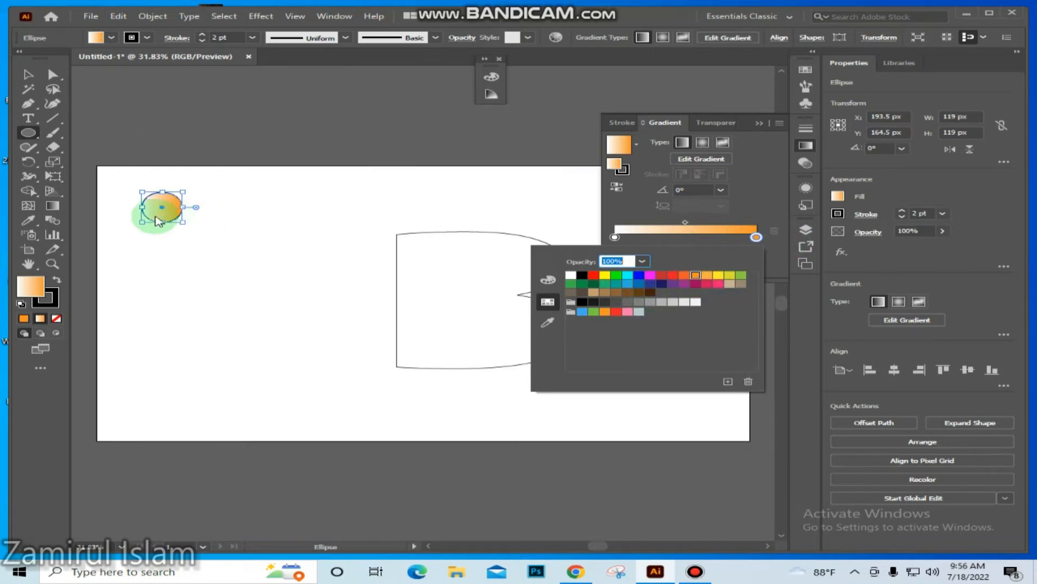
click(692, 242)
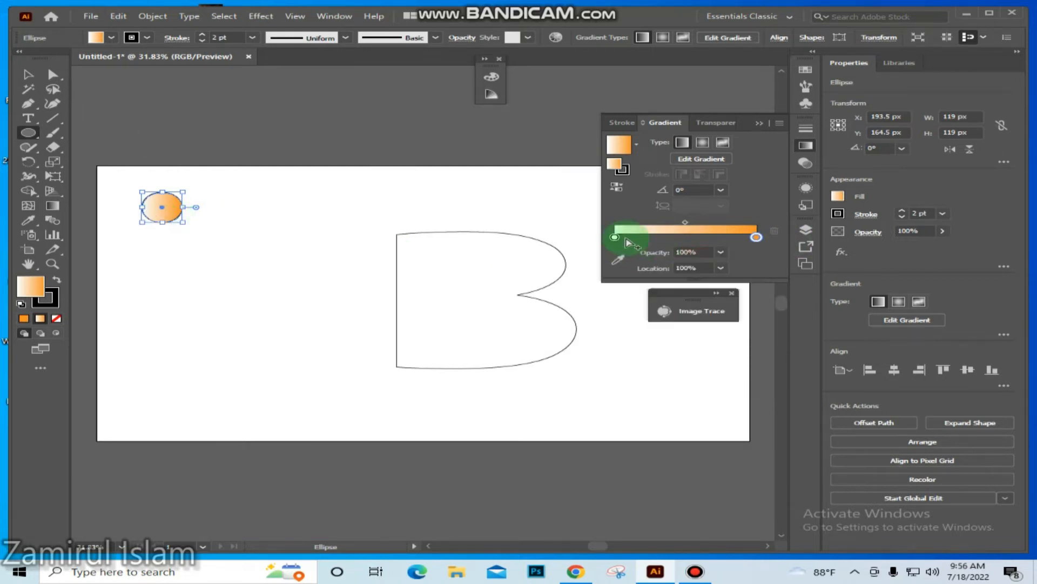
Redirect the circle's gradient to run from top to bottom at -90°, then deselect the circle
click(53, 207)
click(161, 206)
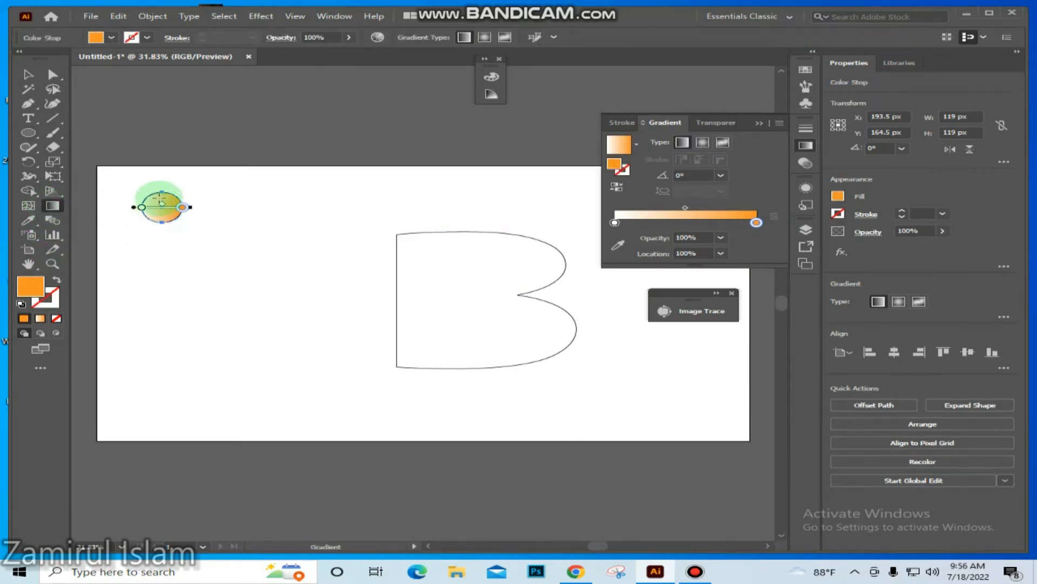
drag(161, 193, 162, 225)
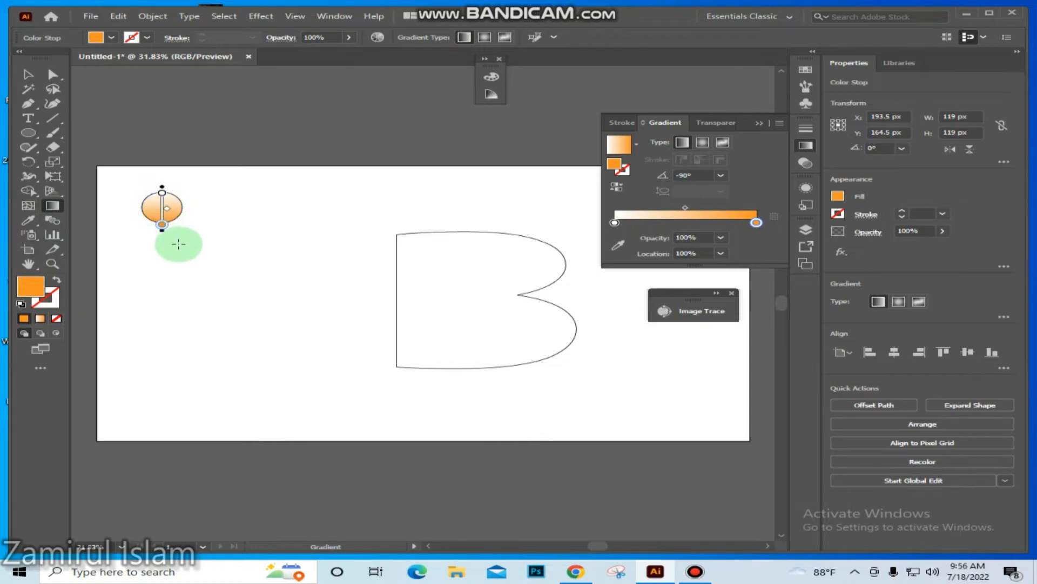
click(28, 74)
click(265, 256)
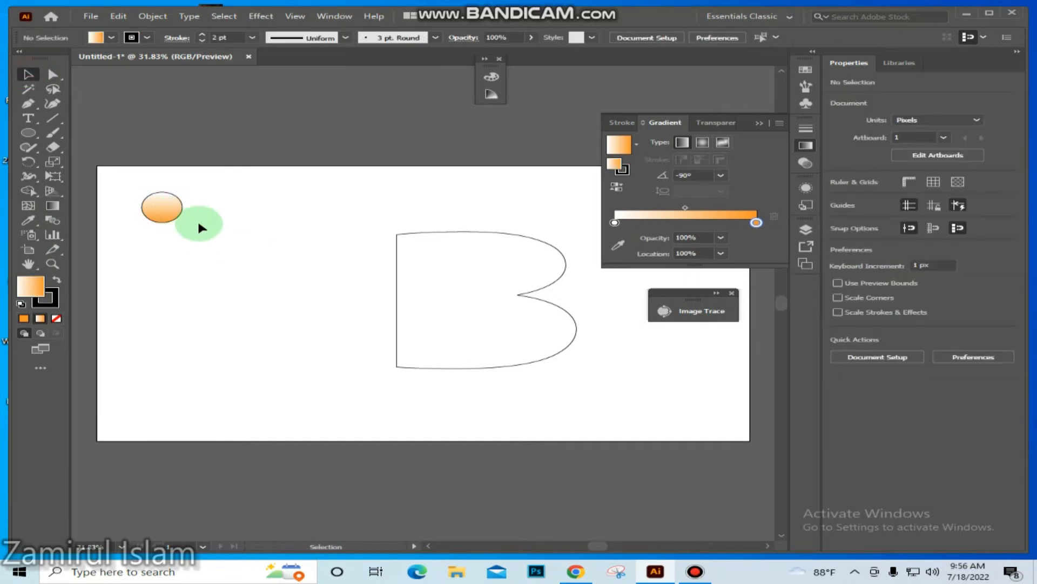
Remove the stroke from the gradient-filled circle, then deselect it
click(162, 208)
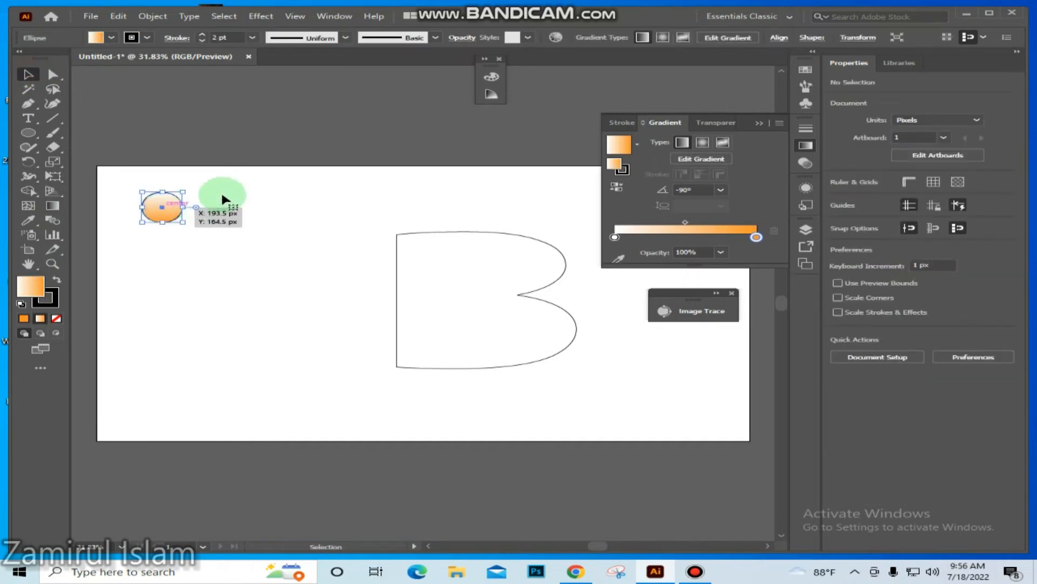
click(148, 38)
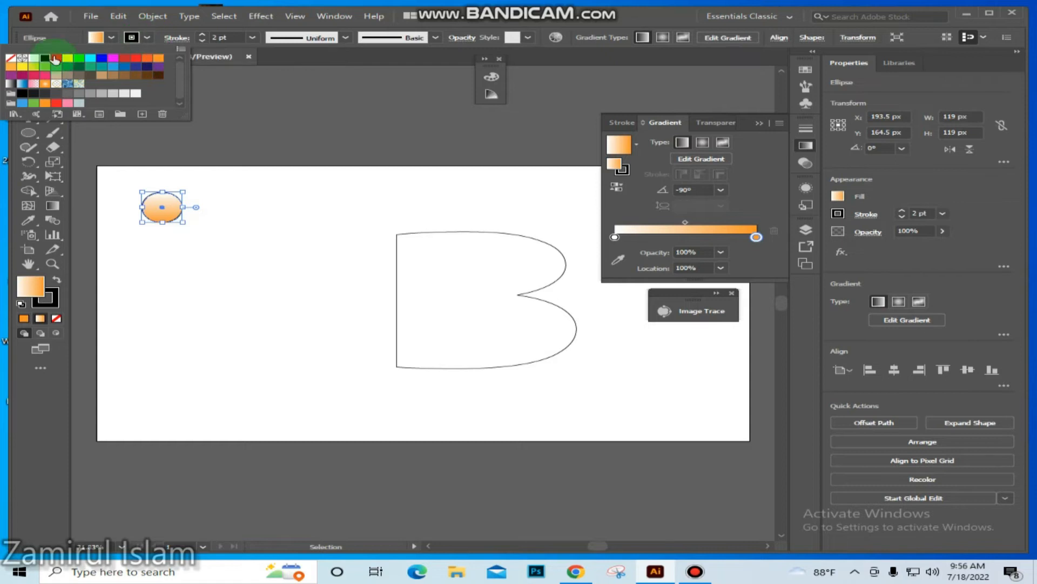
click(10, 58)
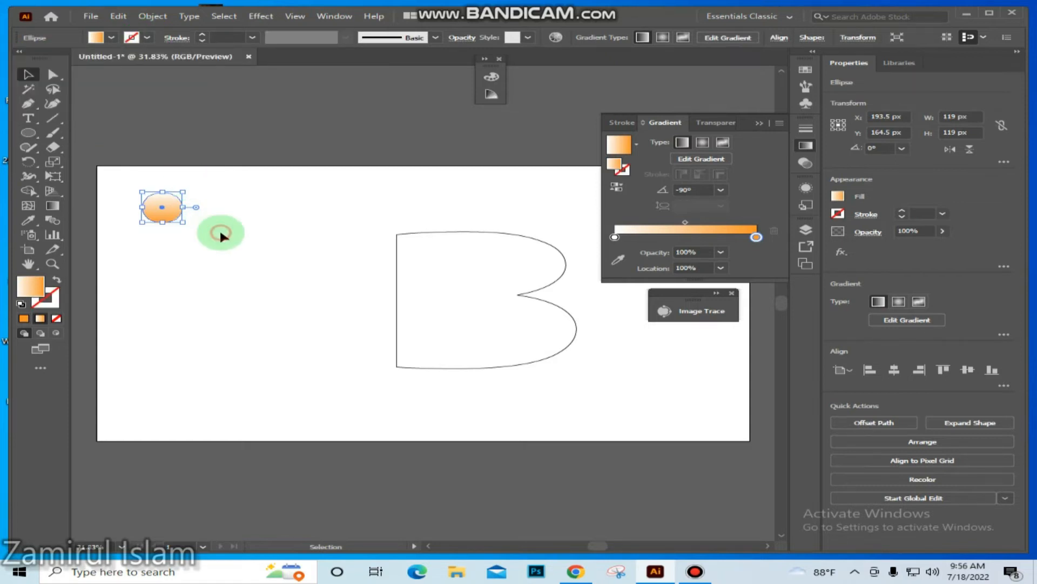
click(255, 225)
drag(141, 241, 163, 215)
click(181, 215)
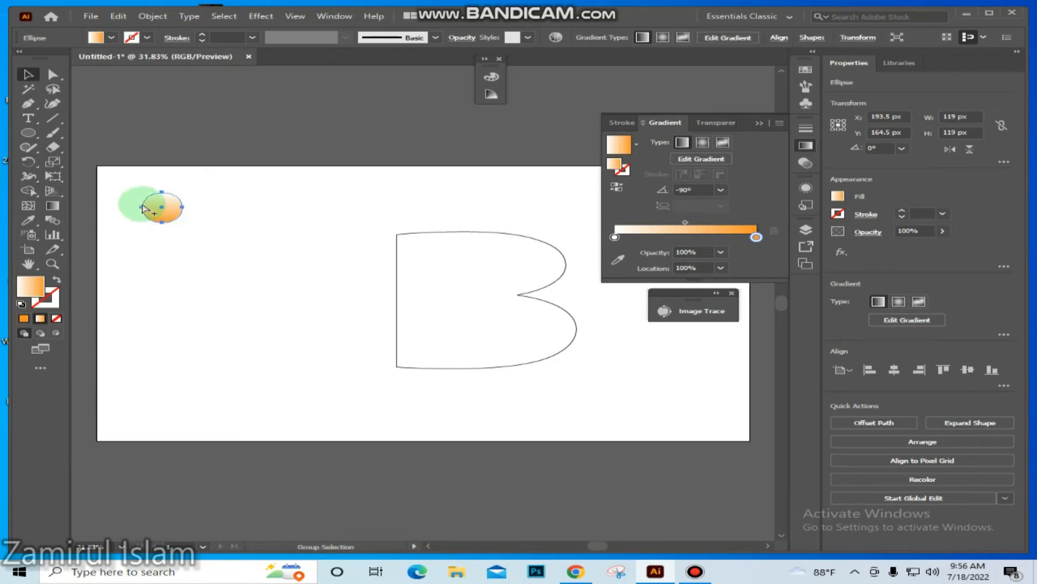
click(165, 227)
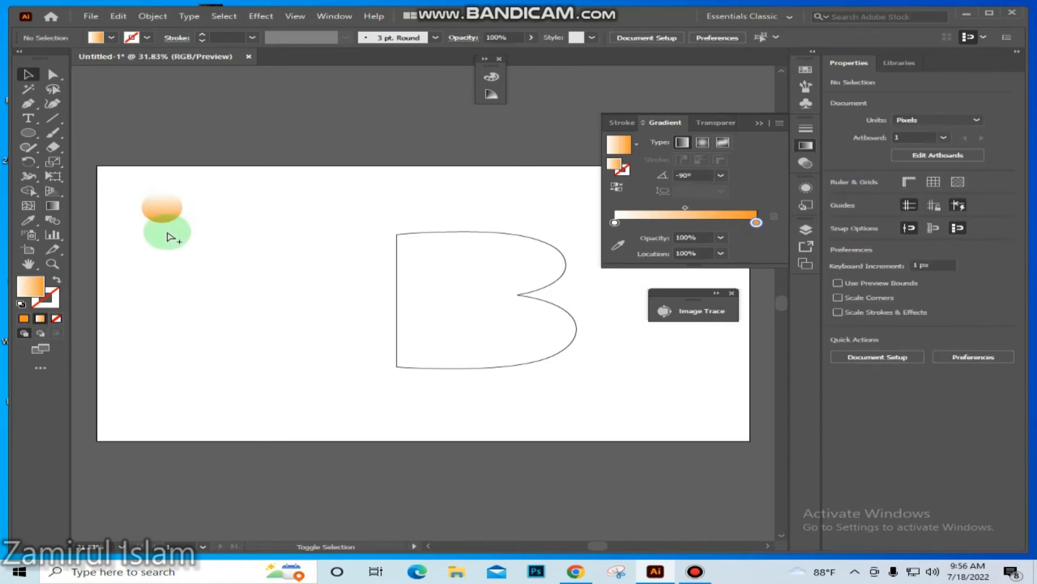
click(167, 212)
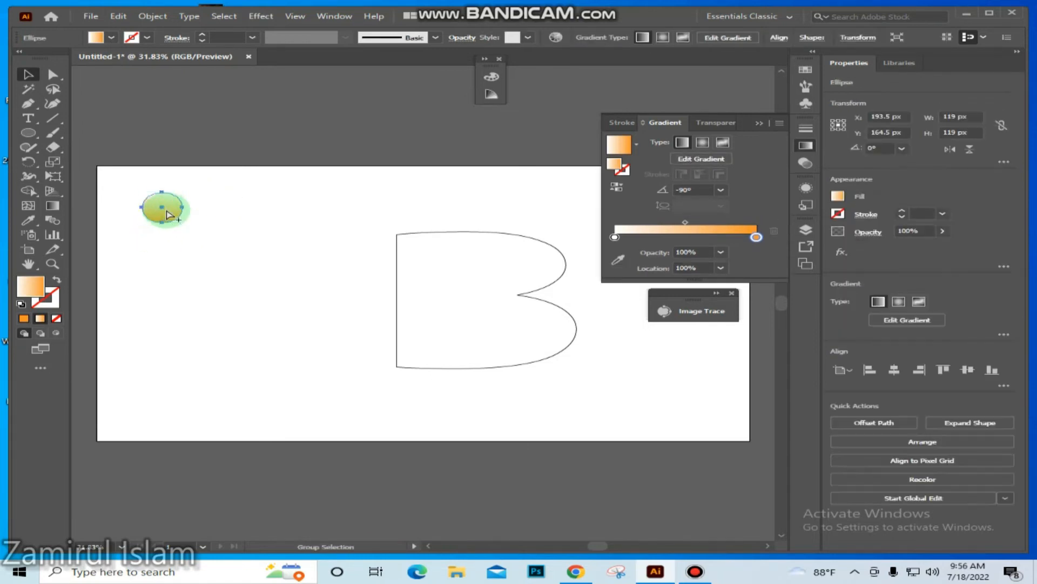
click(166, 235)
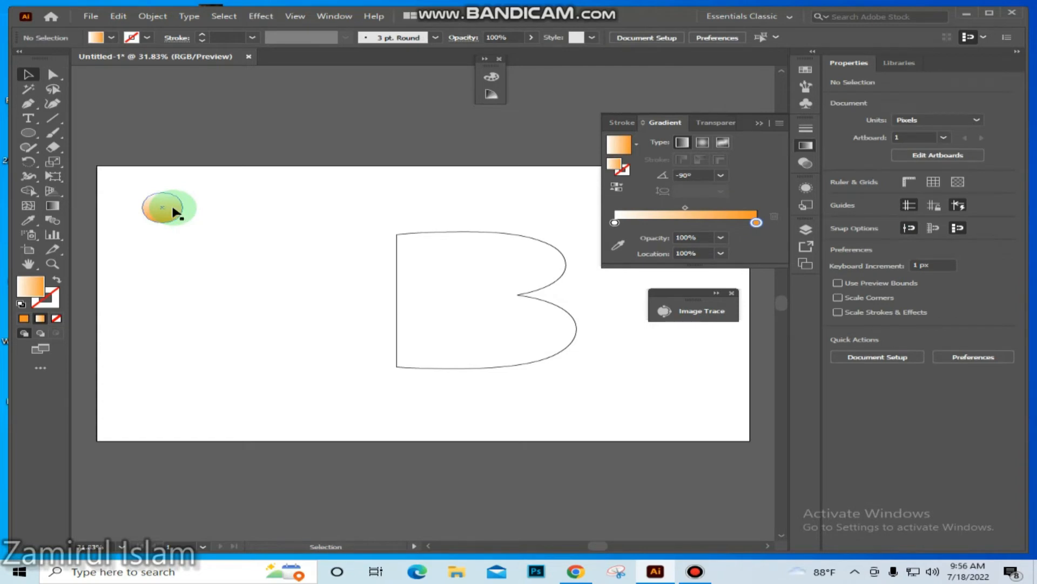
Duplicate the gradient circle straight down at 133 px spacing, repeating until a vertical column of seven circles is made
drag(174, 211, 174, 245)
drag(174, 246, 174, 246)
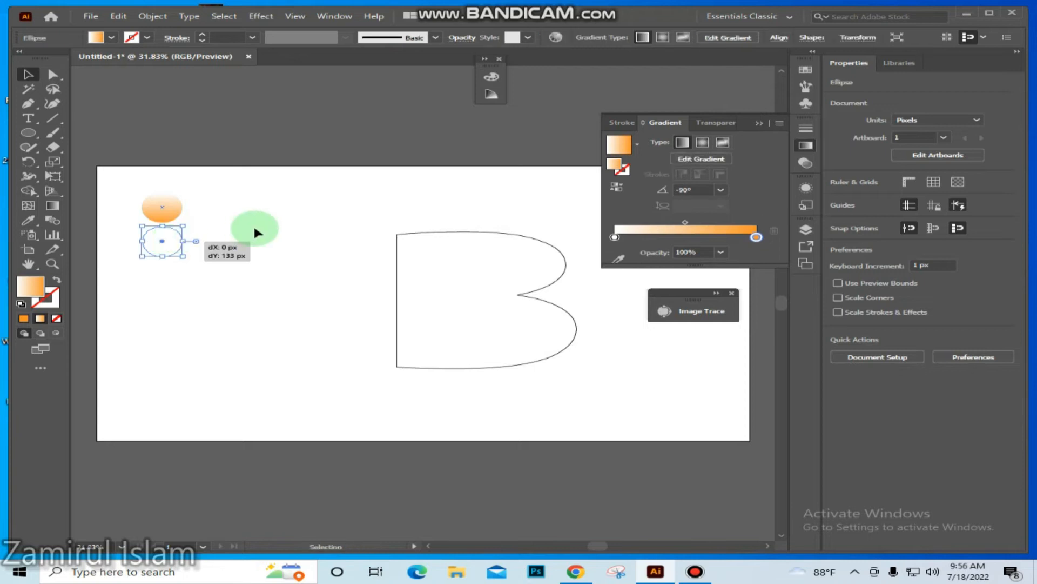
click(255, 226)
click(178, 246)
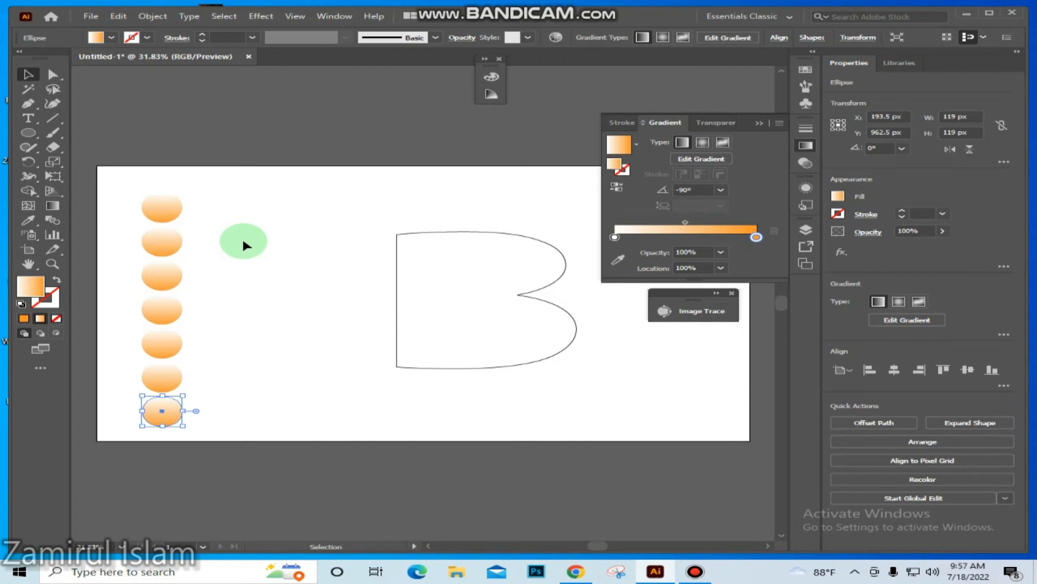
click(243, 250)
Select all seven circles and set the blend spacing to Specified Steps with 20 steps
drag(243, 182, 153, 426)
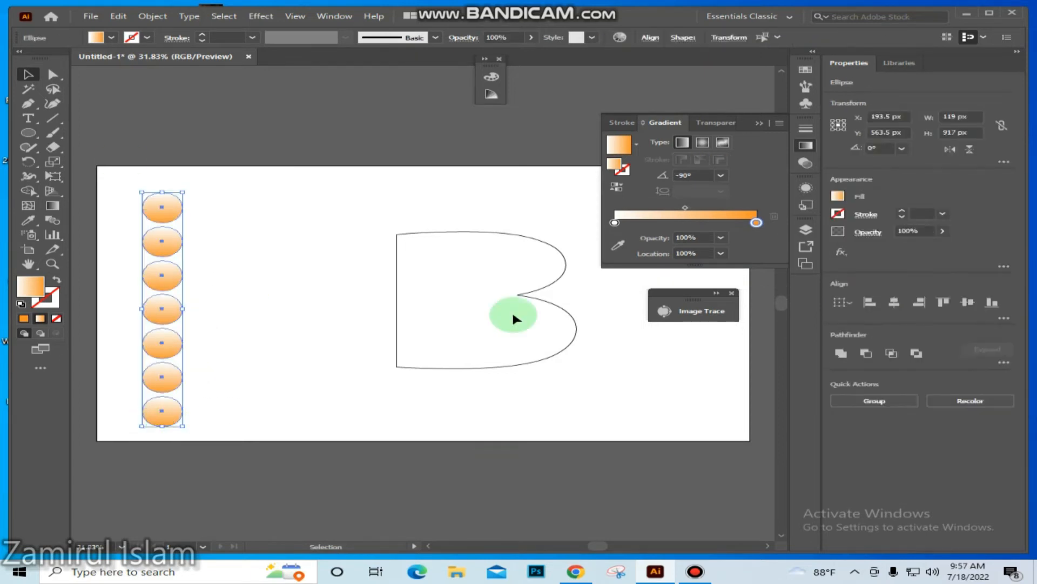
click(159, 21)
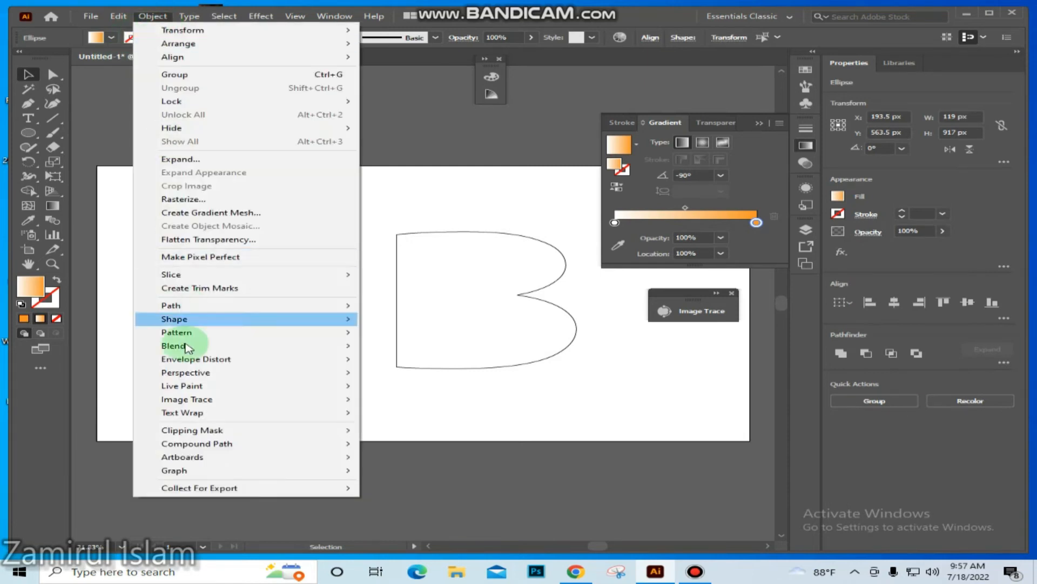
mouse_move(189, 345)
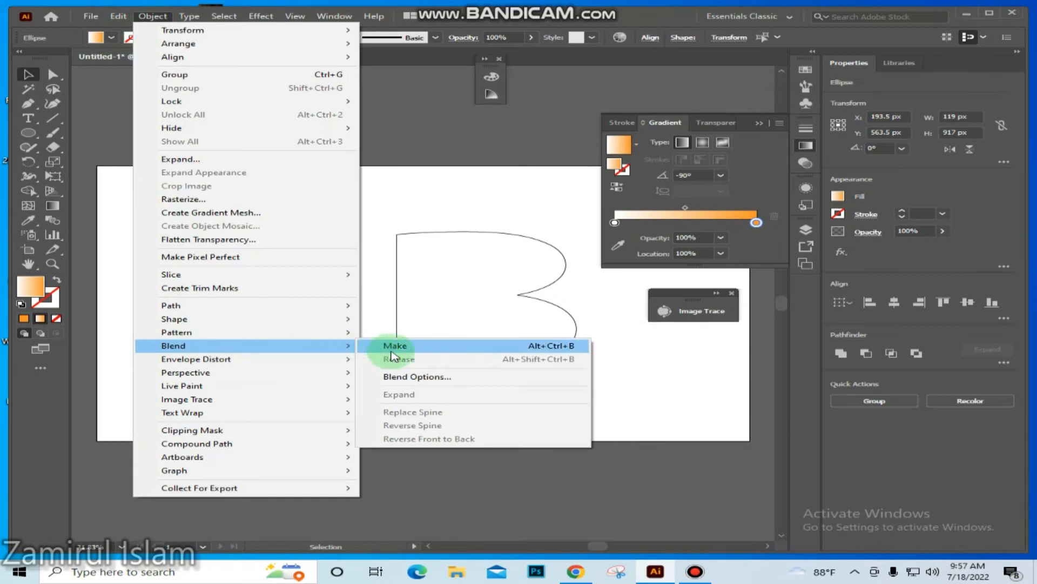
click(422, 381)
click(507, 286)
click(532, 258)
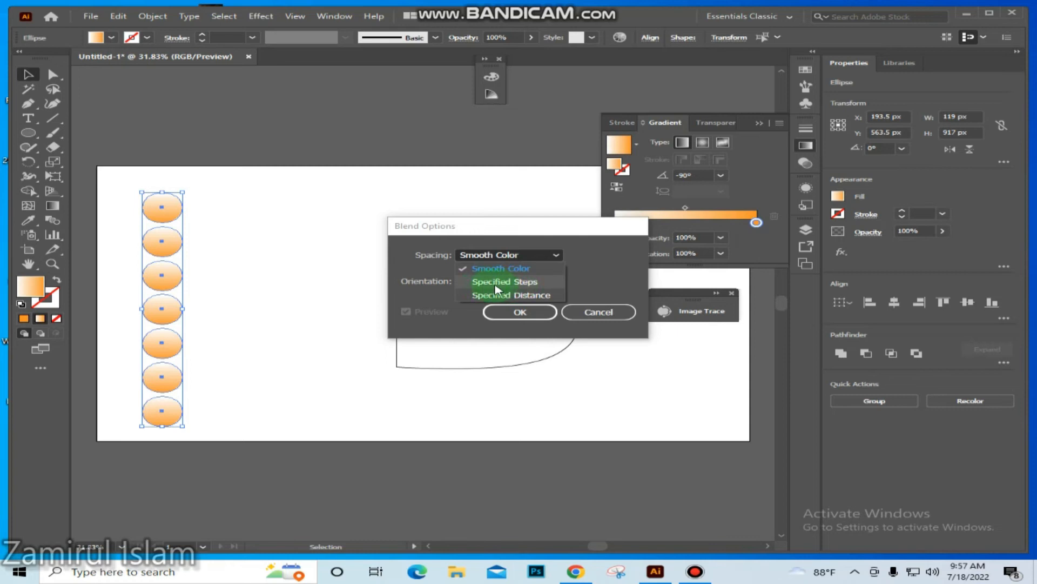
click(516, 283)
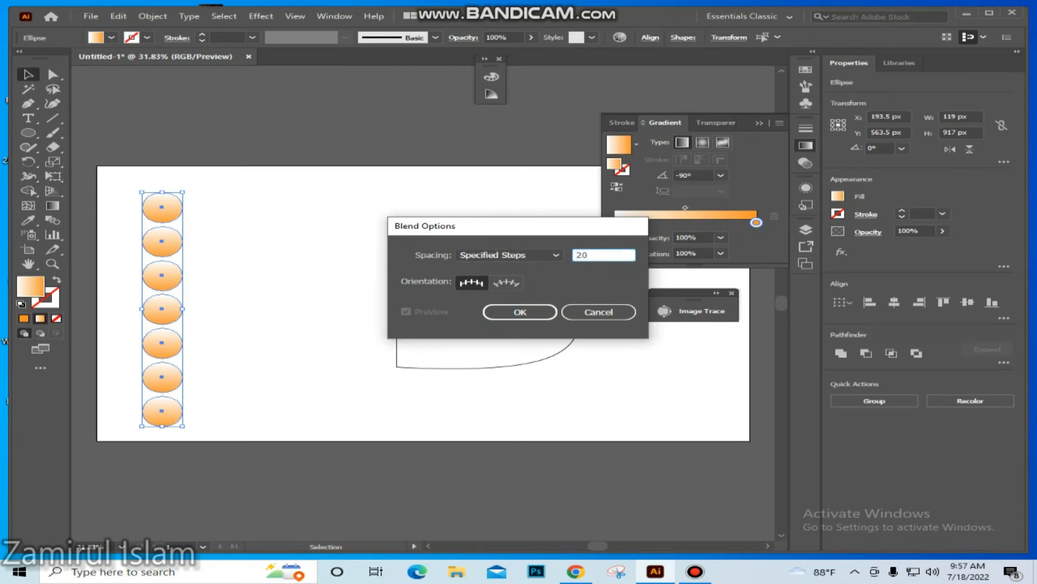
text(20)
click(537, 312)
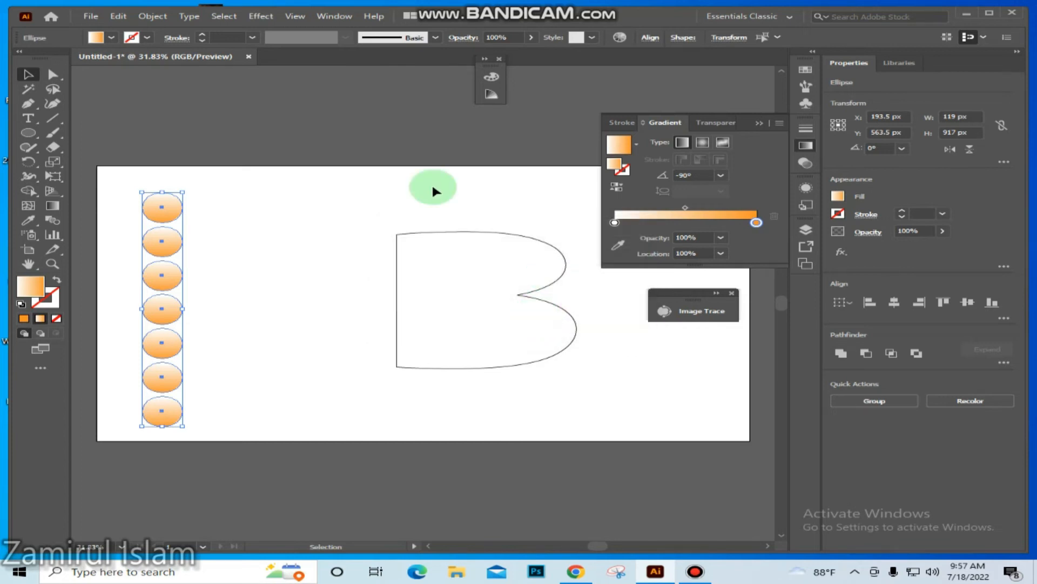
Maximize the application window and make a blend from the seven selected circles, then deselect it
click(990, 13)
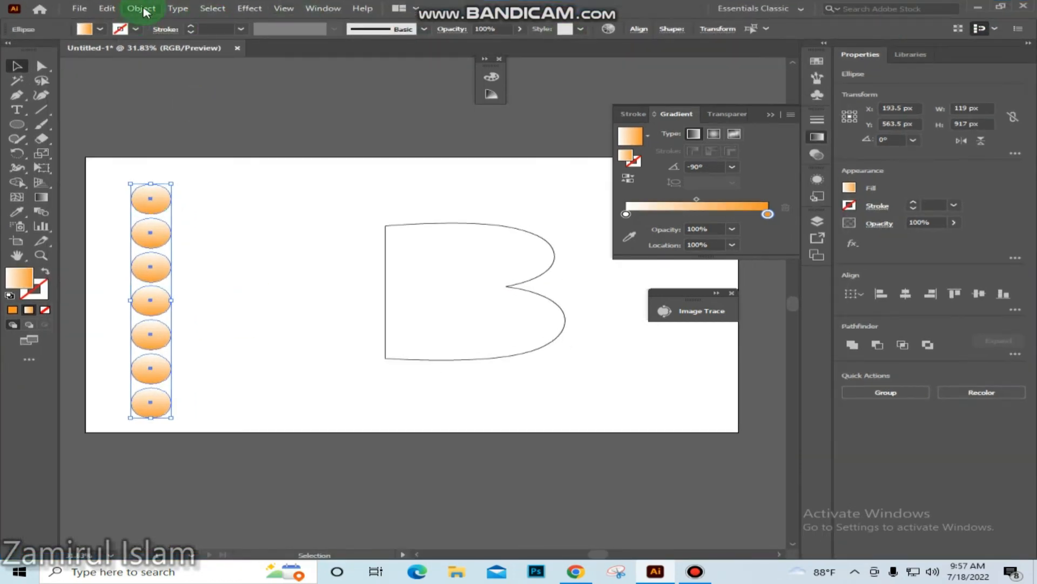
click(142, 9)
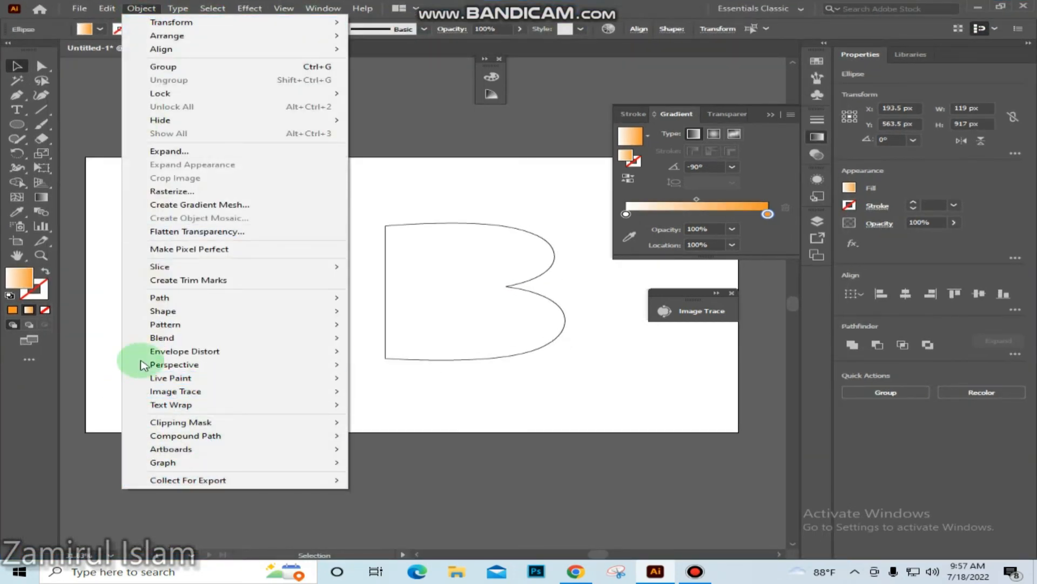
mouse_move(306, 338)
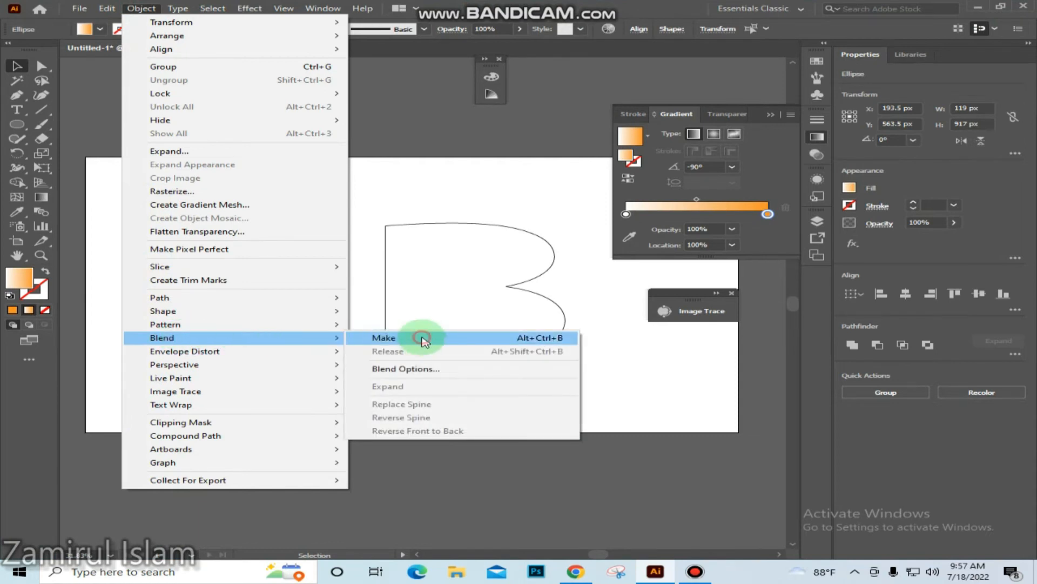
click(422, 339)
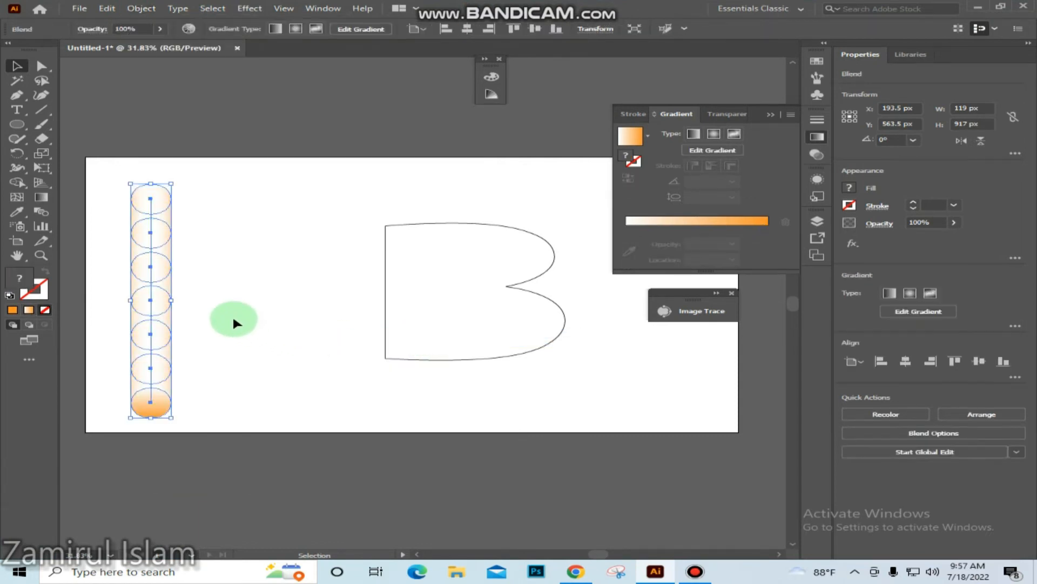
click(235, 323)
drag(204, 185, 143, 435)
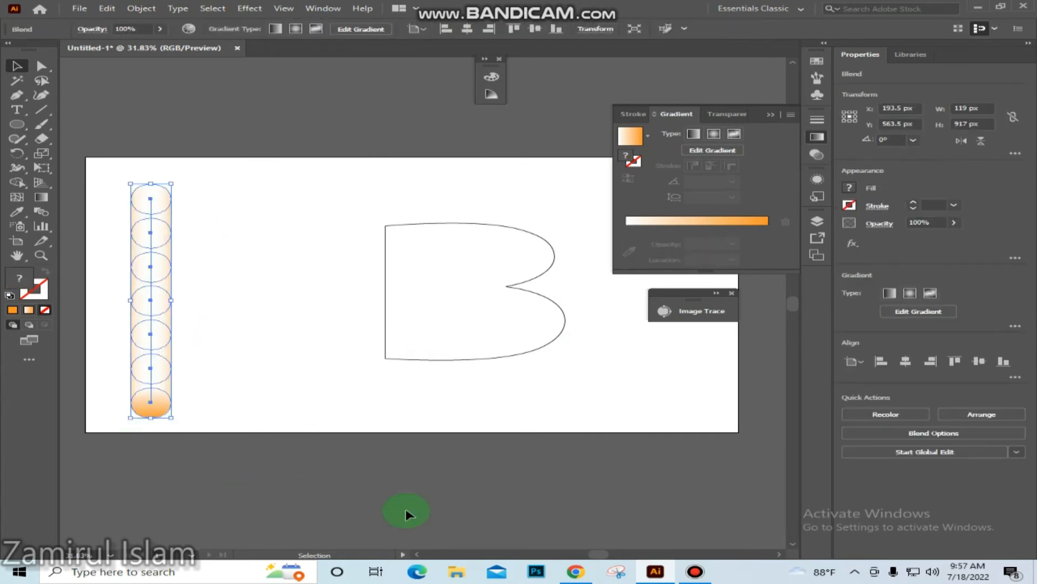
click(303, 354)
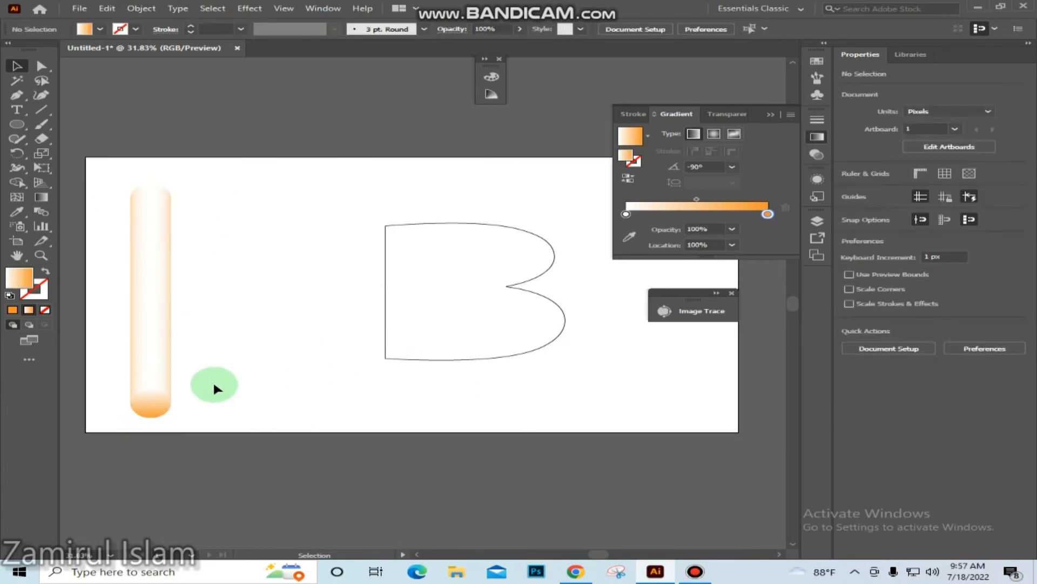
Select the circle blend together with the B outline and replace the blend's spine with the outline
drag(247, 198, 138, 368)
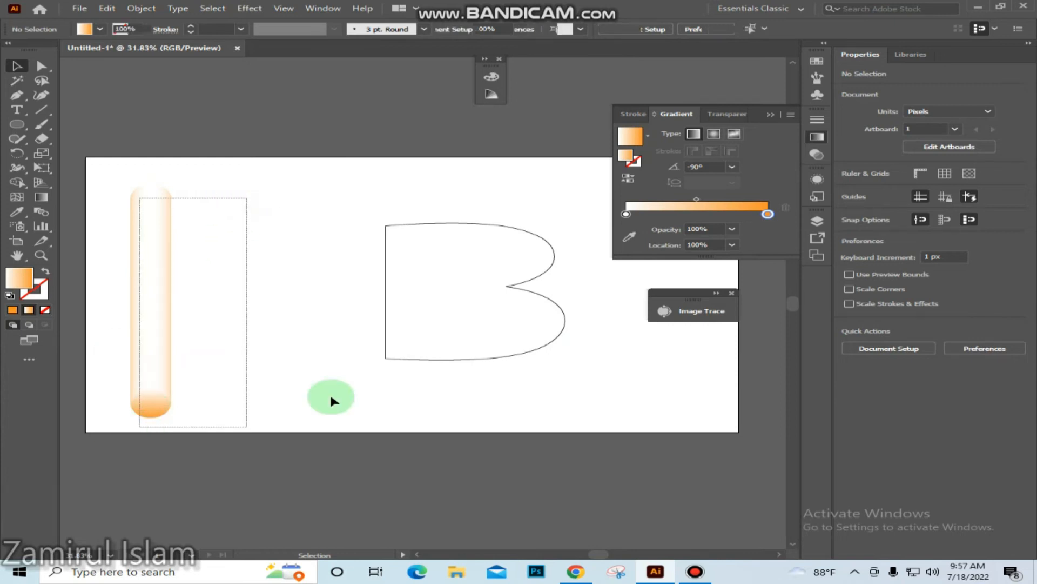
click(459, 324)
drag(113, 420, 479, 287)
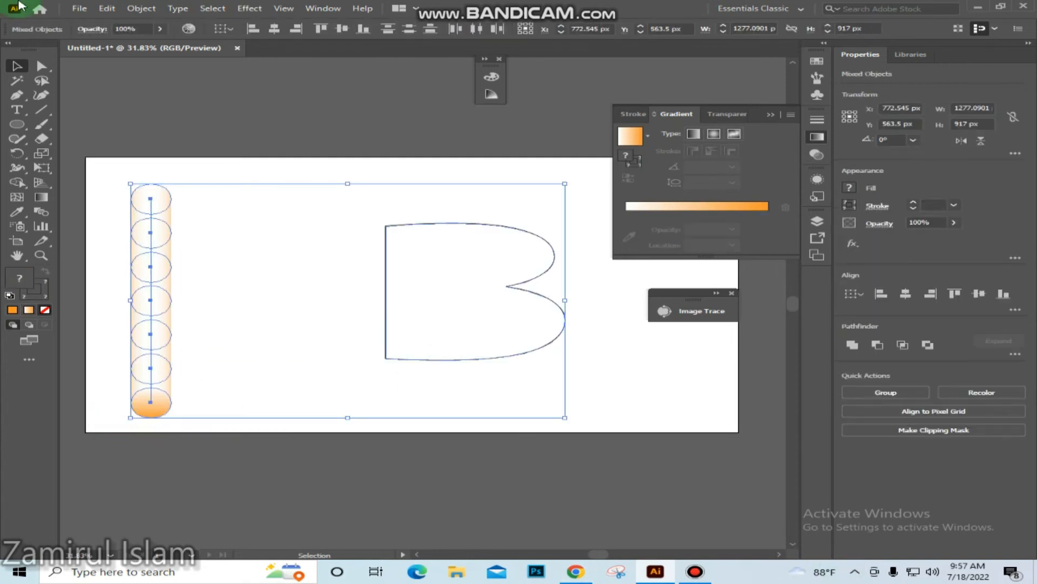
click(142, 9)
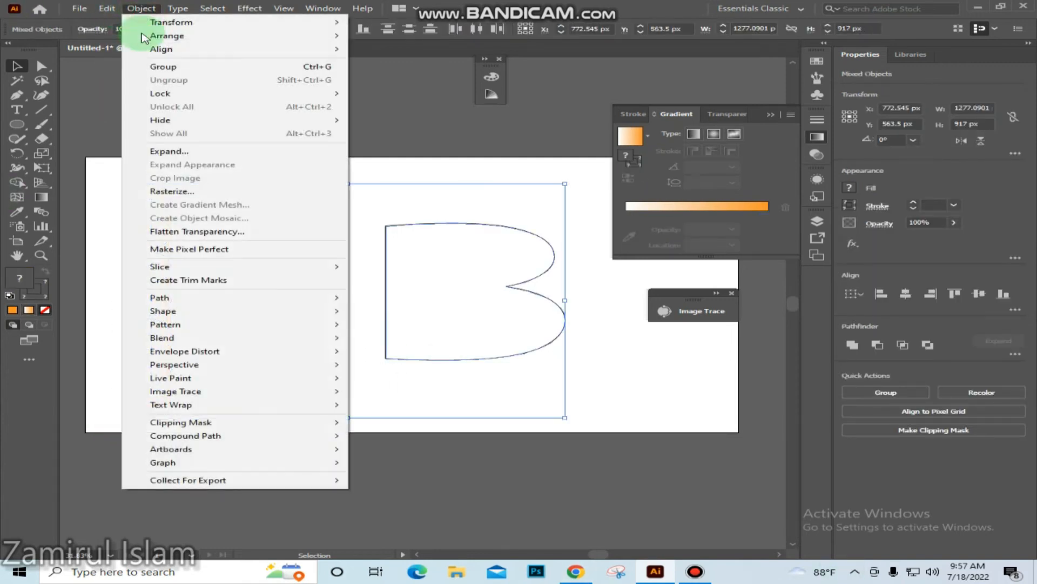
mouse_move(278, 338)
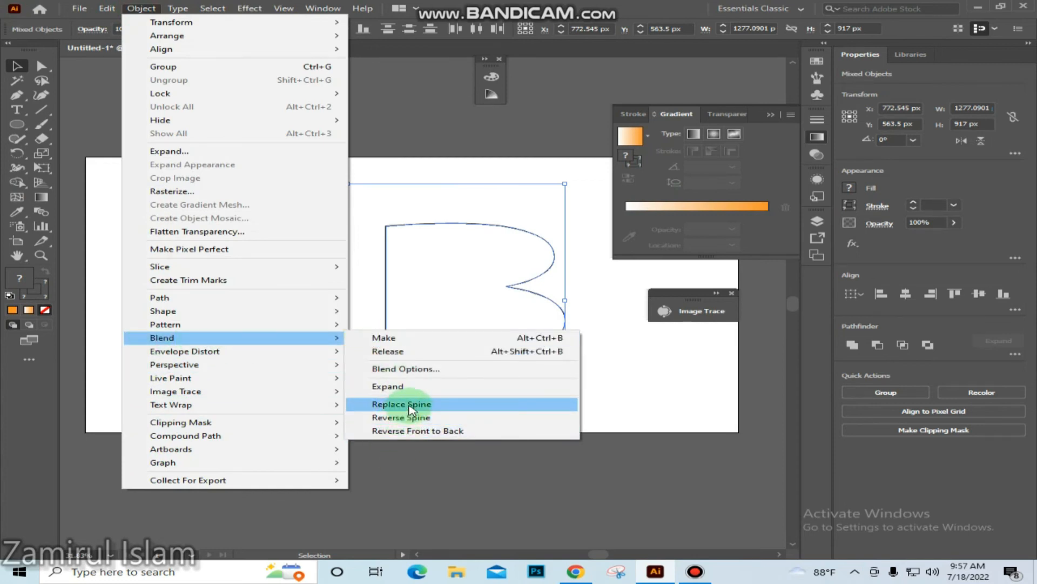
click(409, 406)
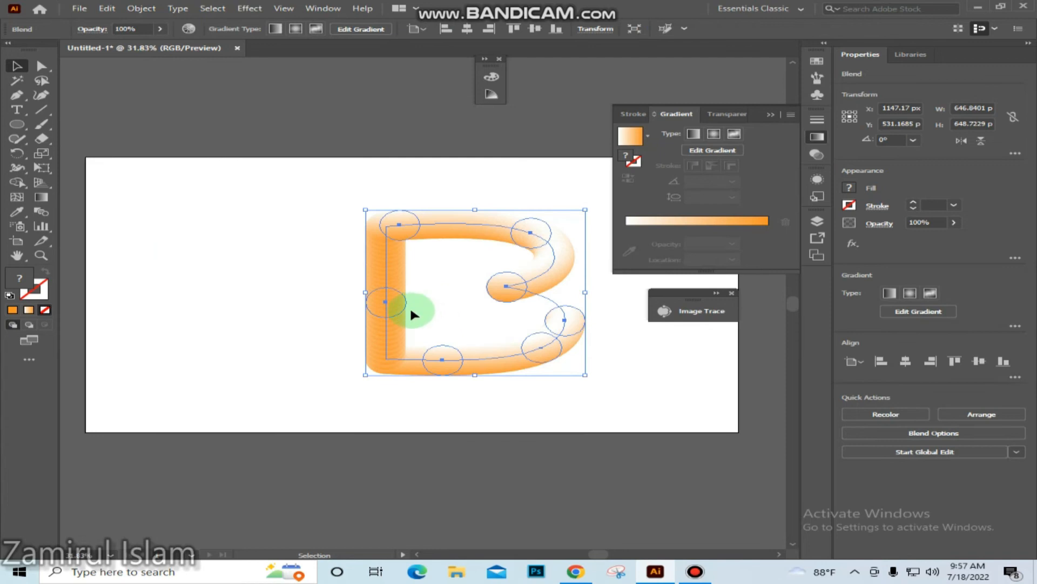
click(302, 292)
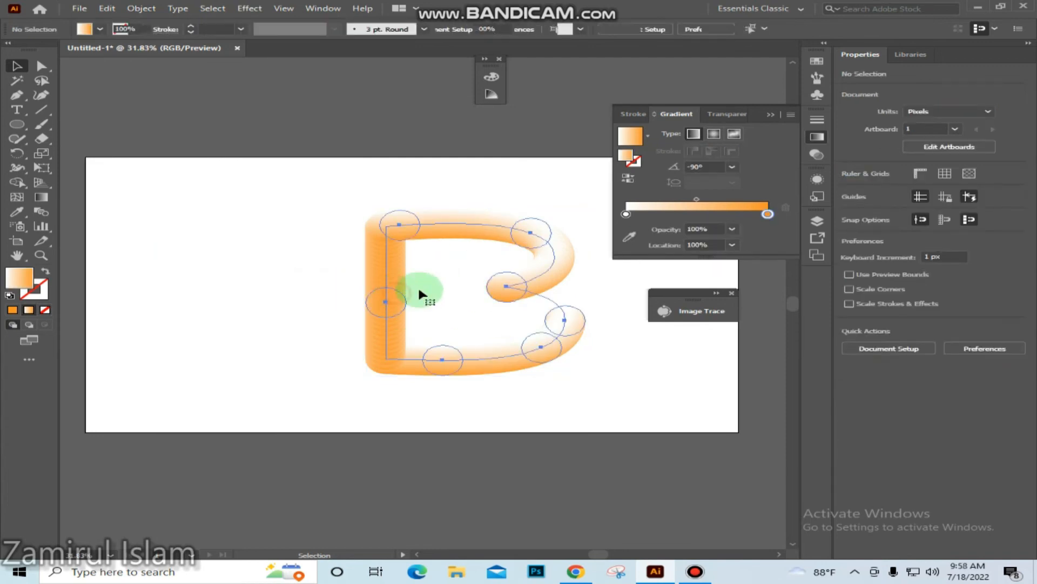
Move the blended B left to about X 899 px and Y 528 px, then deselect it
drag(262, 225, 584, 374)
drag(539, 289, 454, 288)
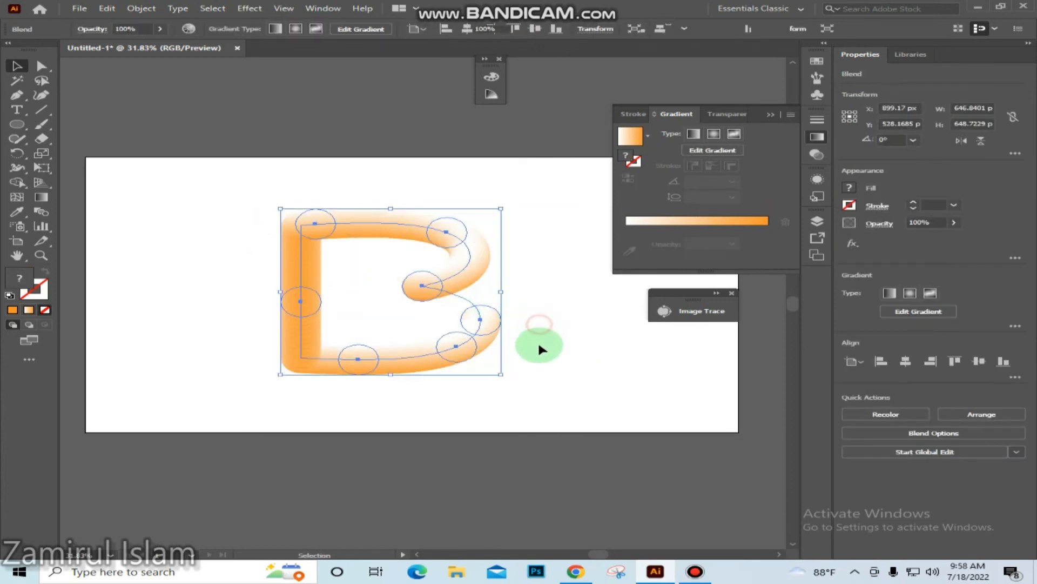
click(542, 350)
Start a Roughen effect on the blended B with preview, 20% relative size, 28/in detail and corner points
drag(279, 397, 489, 231)
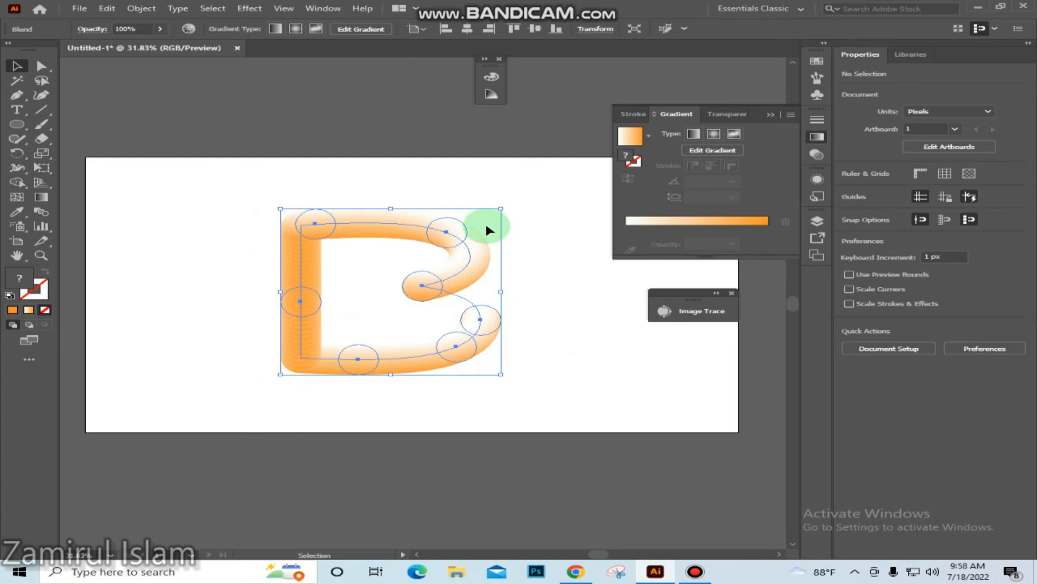
click(246, 9)
mouse_move(286, 122)
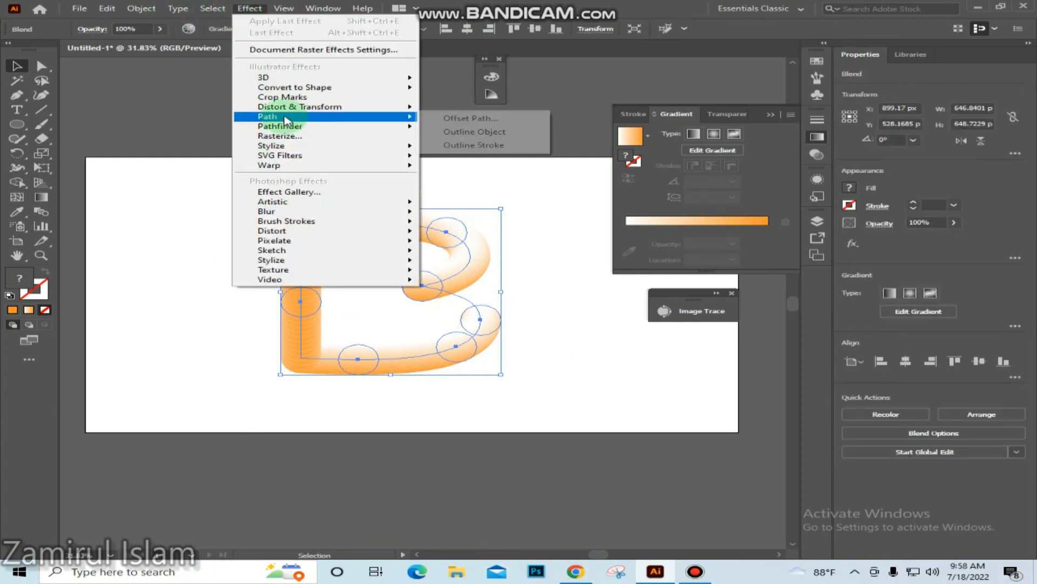
mouse_move(343, 107)
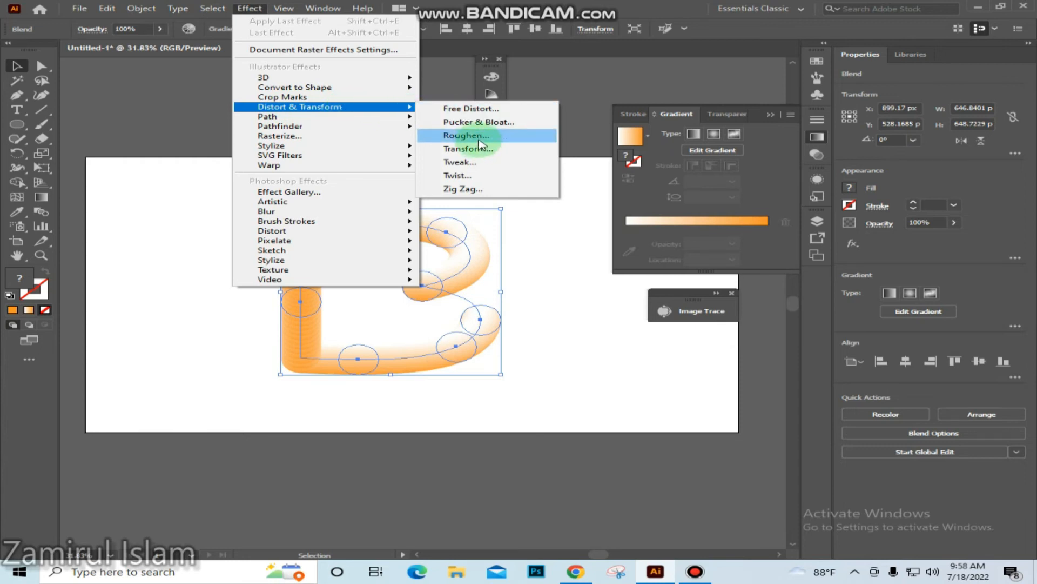
click(479, 139)
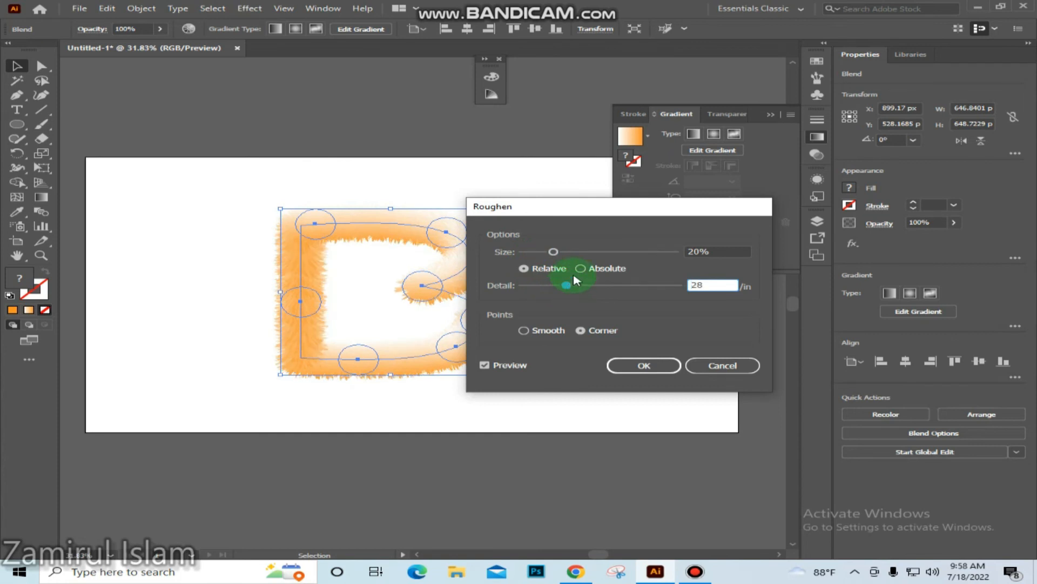
Compare absolute with relative sizing in the Roughen effect, keeping relative, and set the size to 32% and detail to 50/in
click(579, 269)
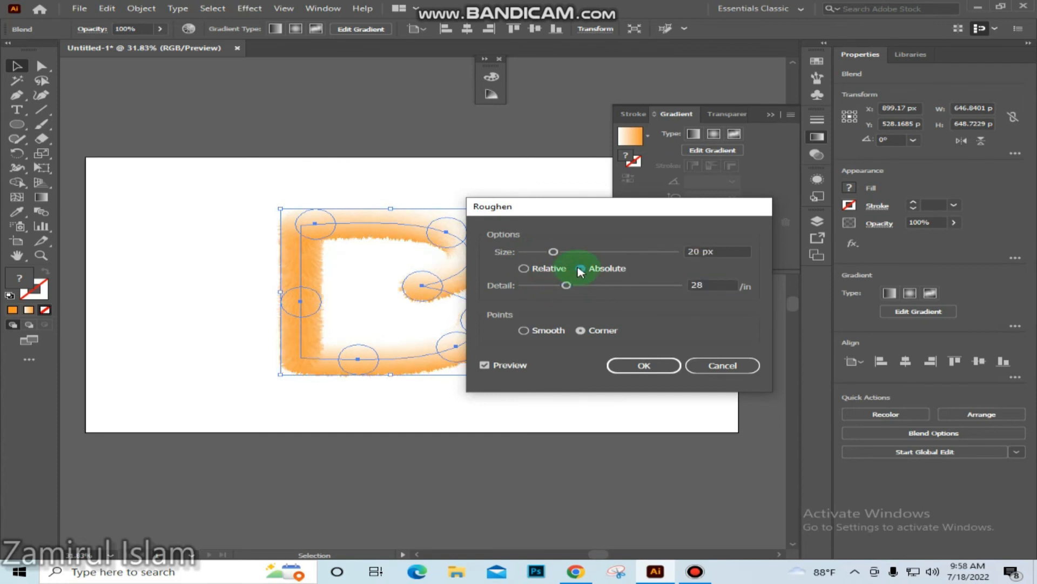
click(524, 269)
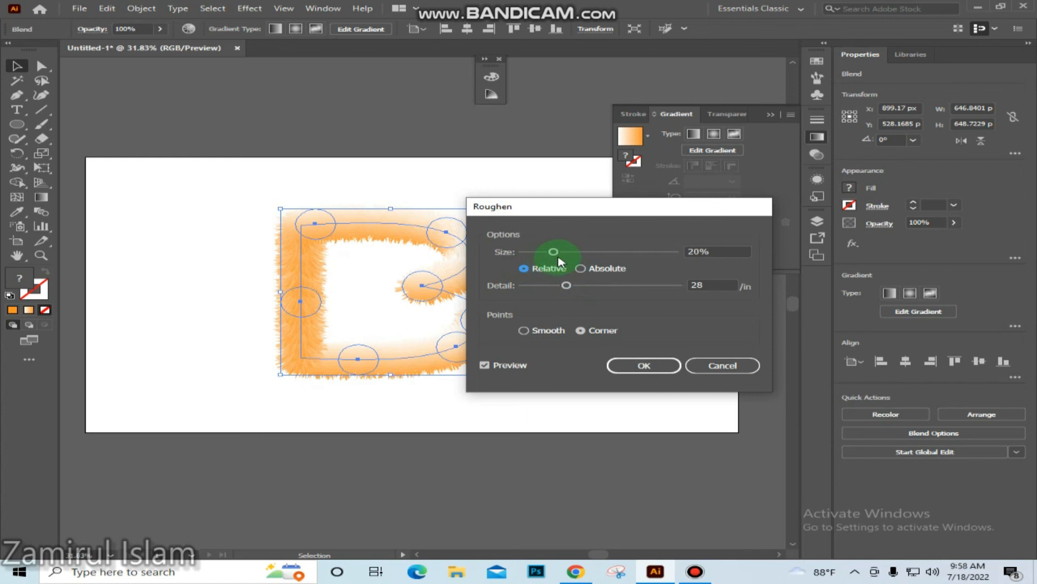
click(567, 285)
drag(567, 286, 601, 286)
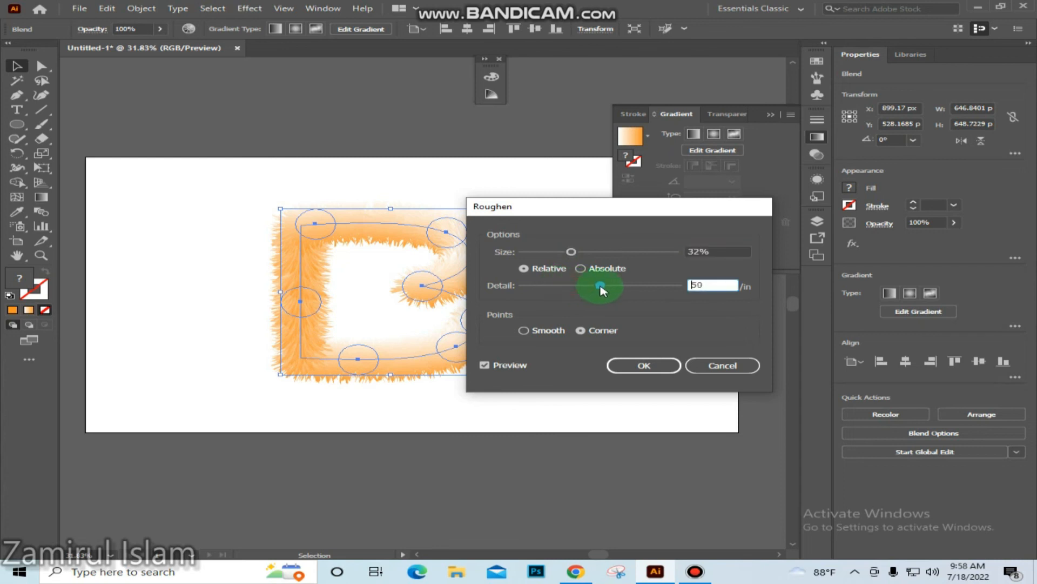
Compare smooth with corner points, keep corner points, apply the Roughen effect to the blended B and deselect it
click(518, 334)
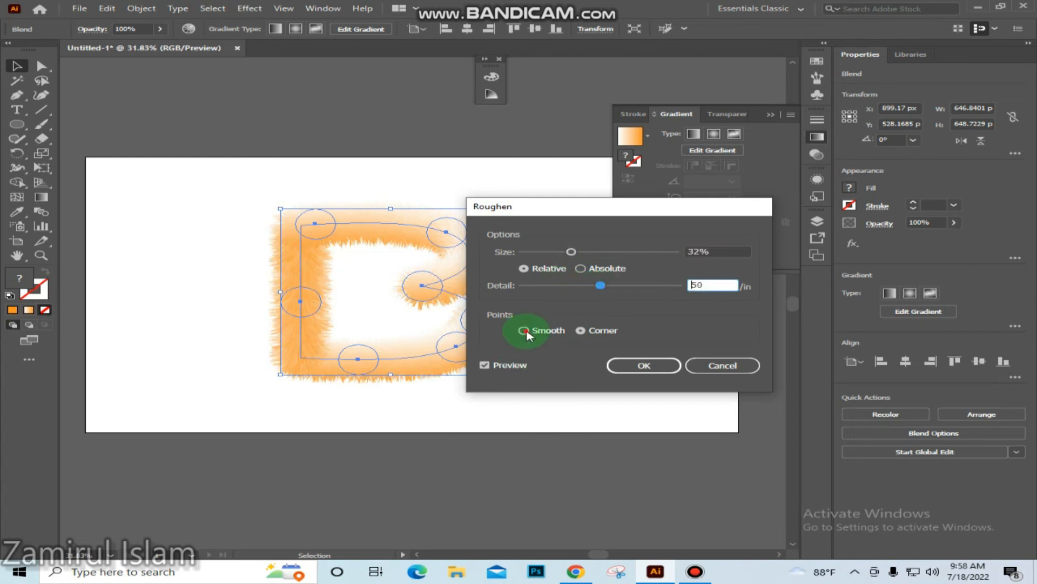
click(577, 332)
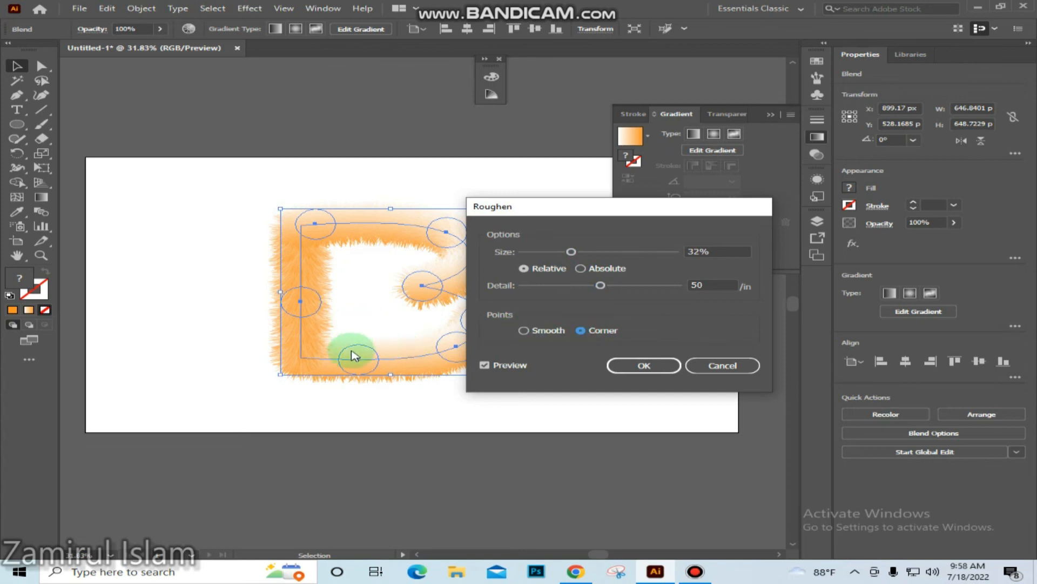
drag(603, 211, 698, 219)
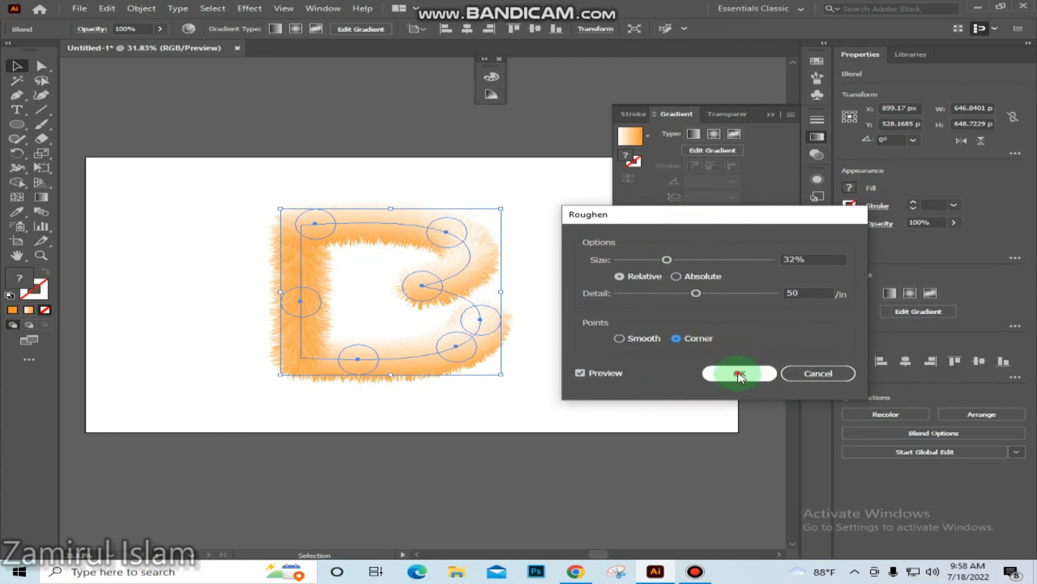
click(738, 374)
click(623, 375)
Select the furry B and narrow it from its right side to about 621 px wide, then deselect it
drag(174, 380, 497, 203)
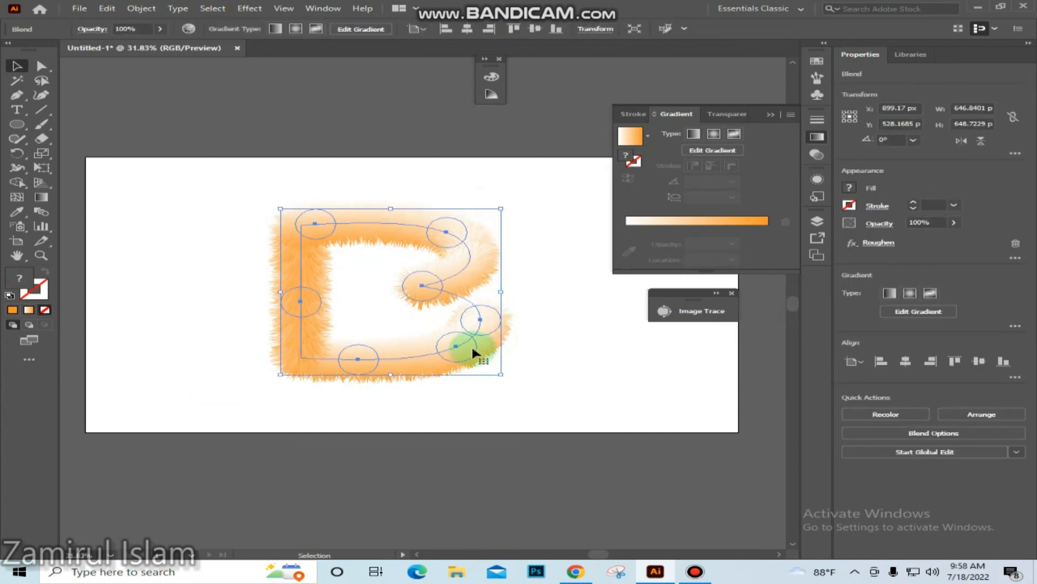
key(period)
click(483, 391)
drag(301, 398, 544, 181)
drag(504, 292, 479, 297)
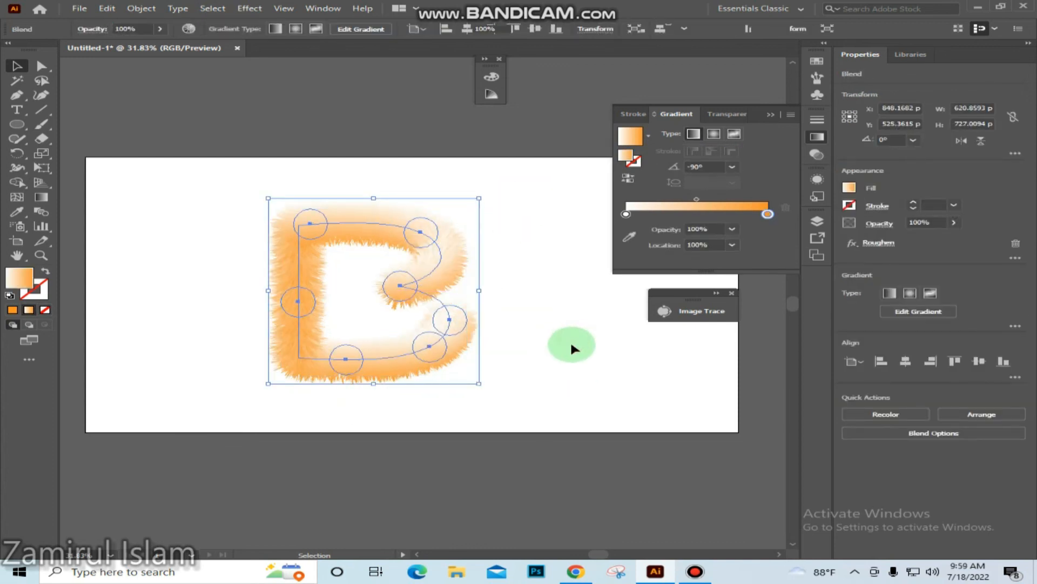
click(574, 348)
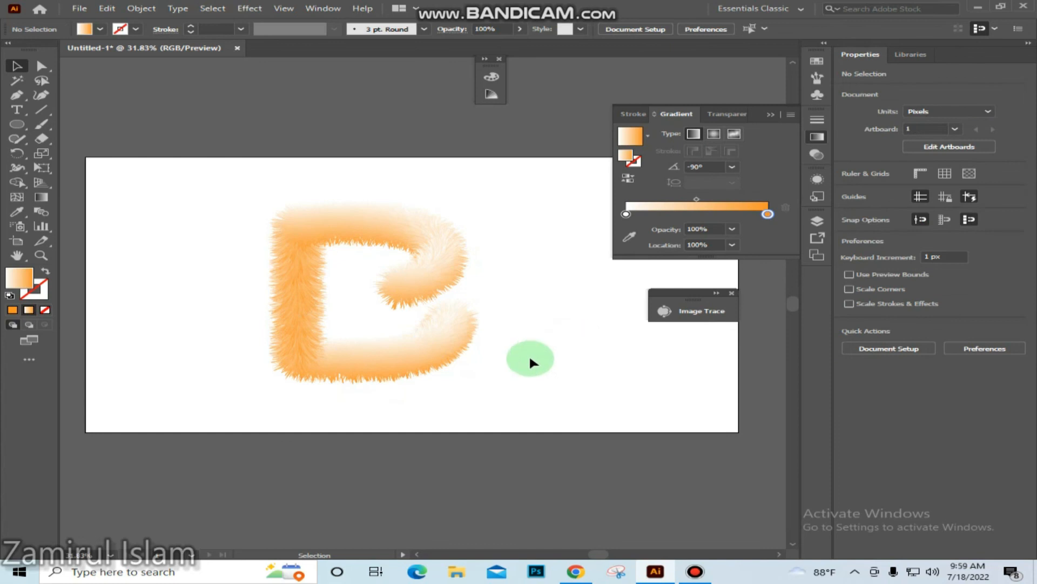
Show the transparency grid and move the furry B right, closer to the artboard's centre, then deselect it
click(283, 8)
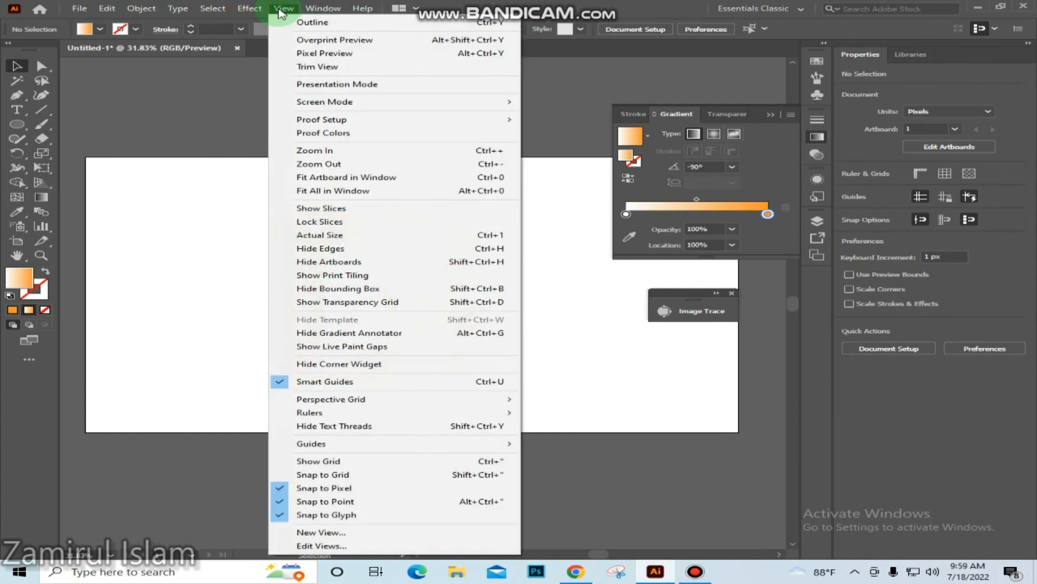
click(367, 301)
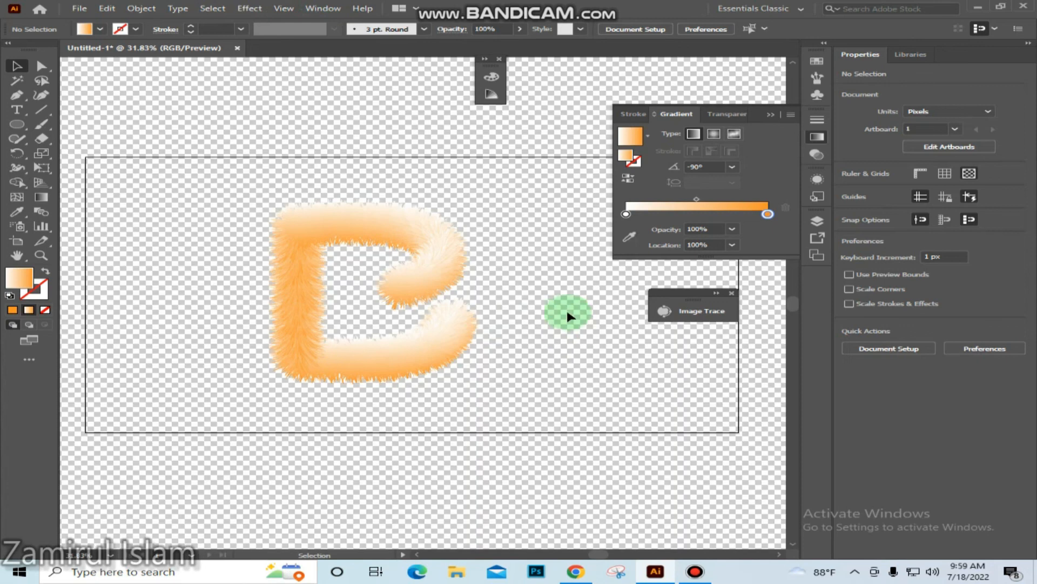
drag(211, 263, 557, 350)
click(600, 400)
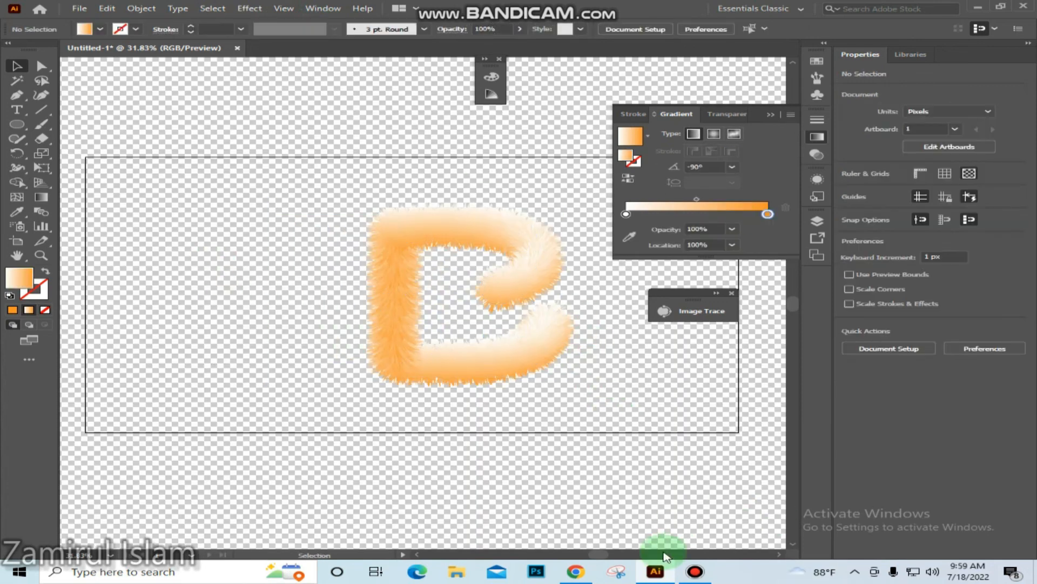
click(695, 571)
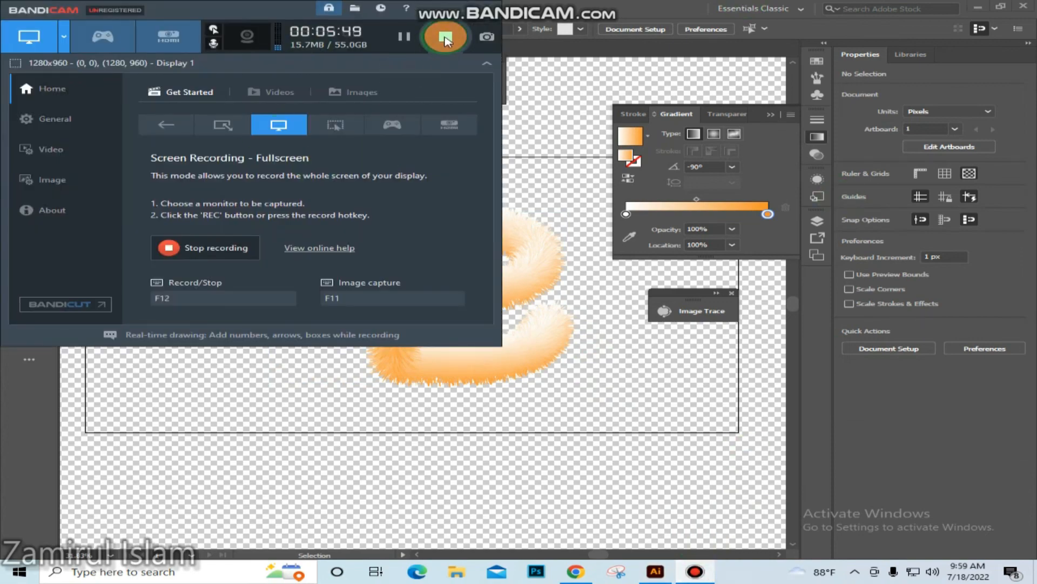